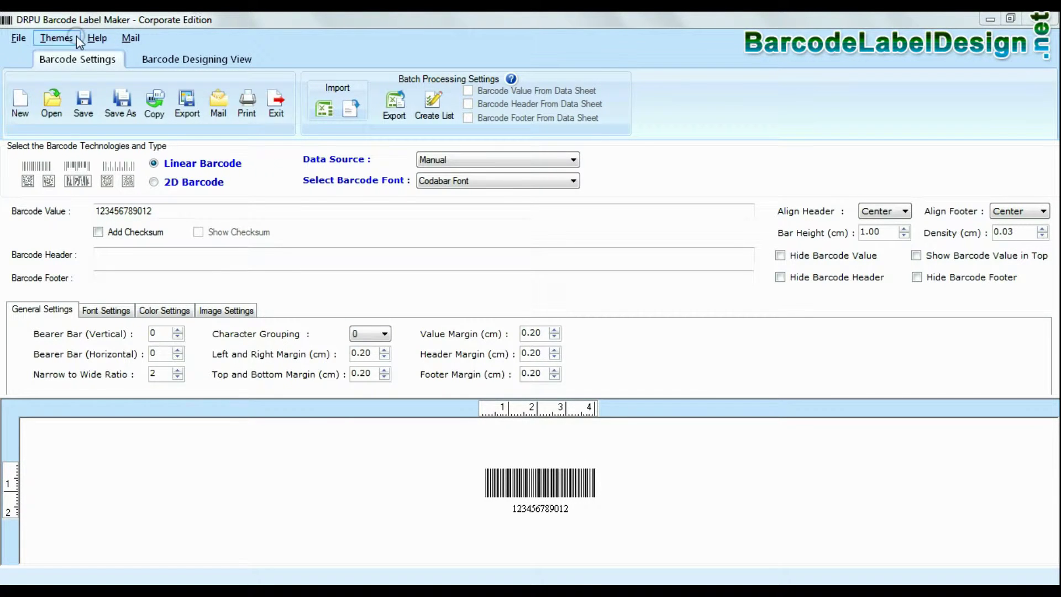
Browse the workspace and linear and 2D font lists, keeping Codabar as the barcode font
click(170, 60)
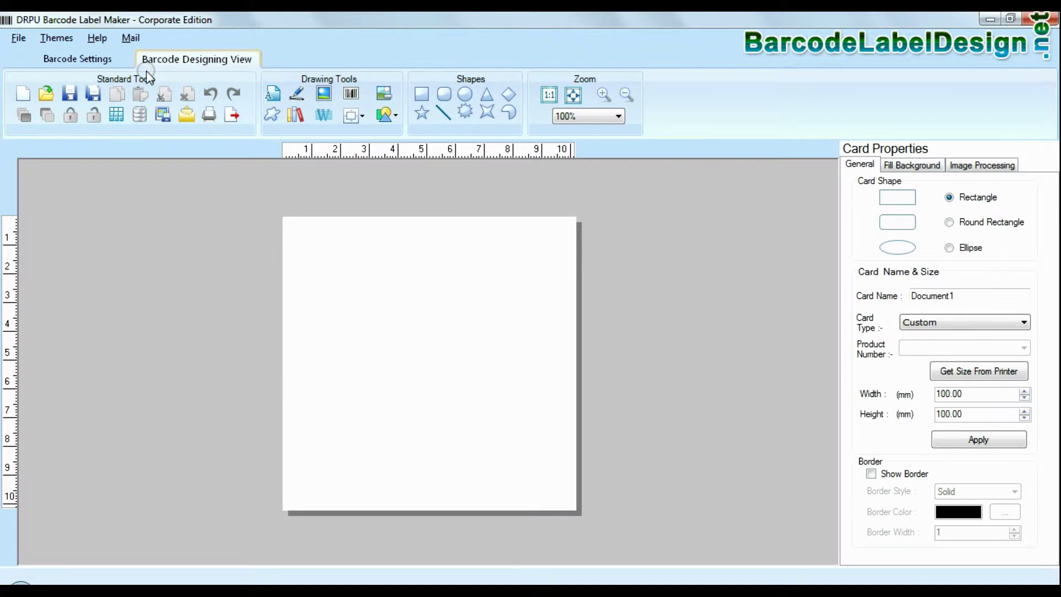
click(94, 61)
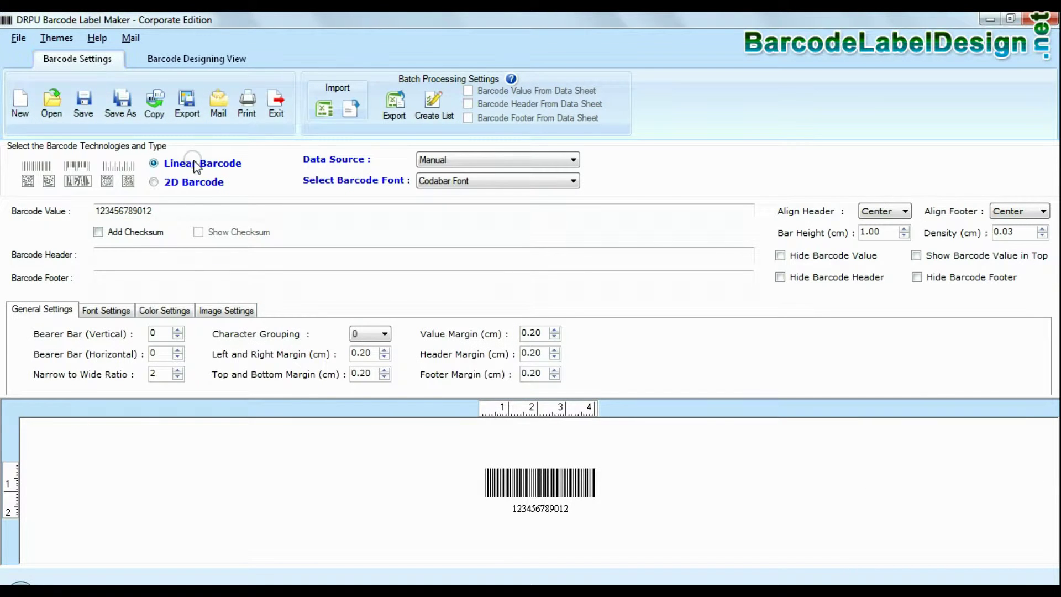
click(504, 190)
click(462, 181)
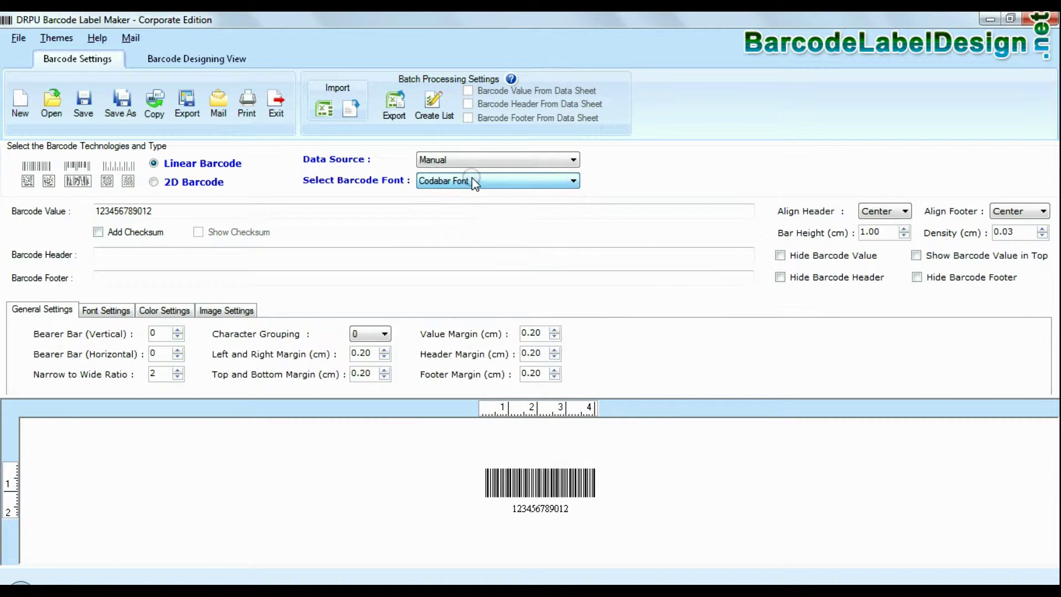
click(190, 181)
click(463, 186)
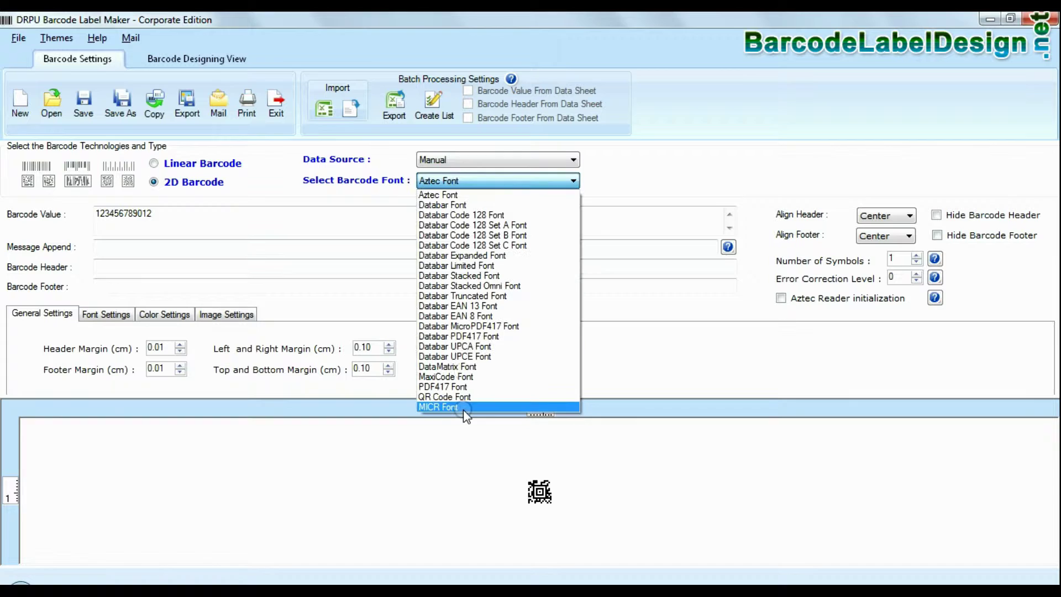
click(466, 178)
click(477, 183)
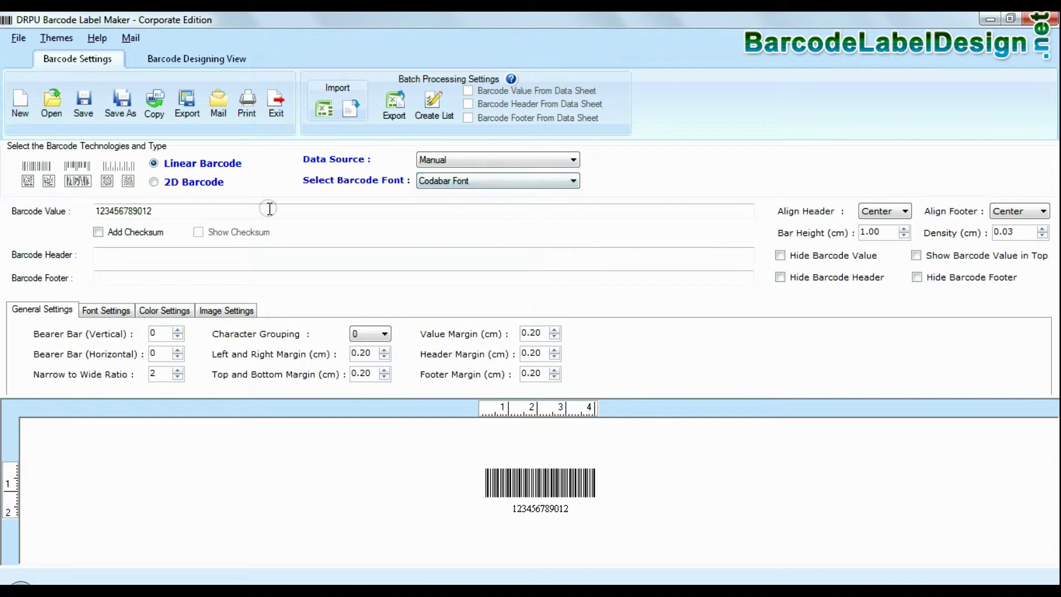
Enter value 80125178+, header 'Codabar Barcode Font' and footer 'Designed using DRPU Software'
drag(268, 209, 38, 205)
text(80)
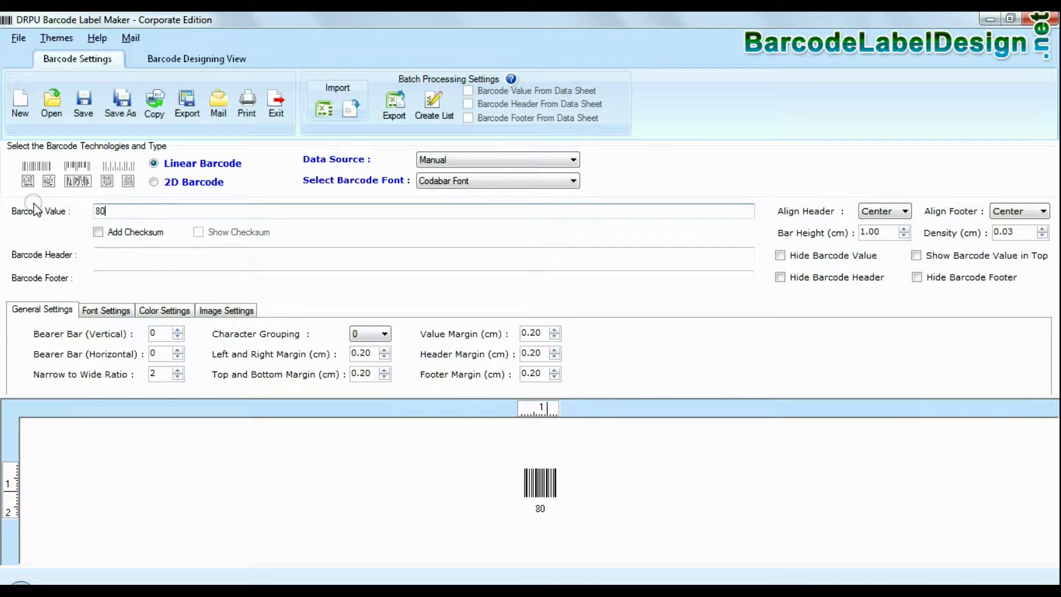
text(125178+)
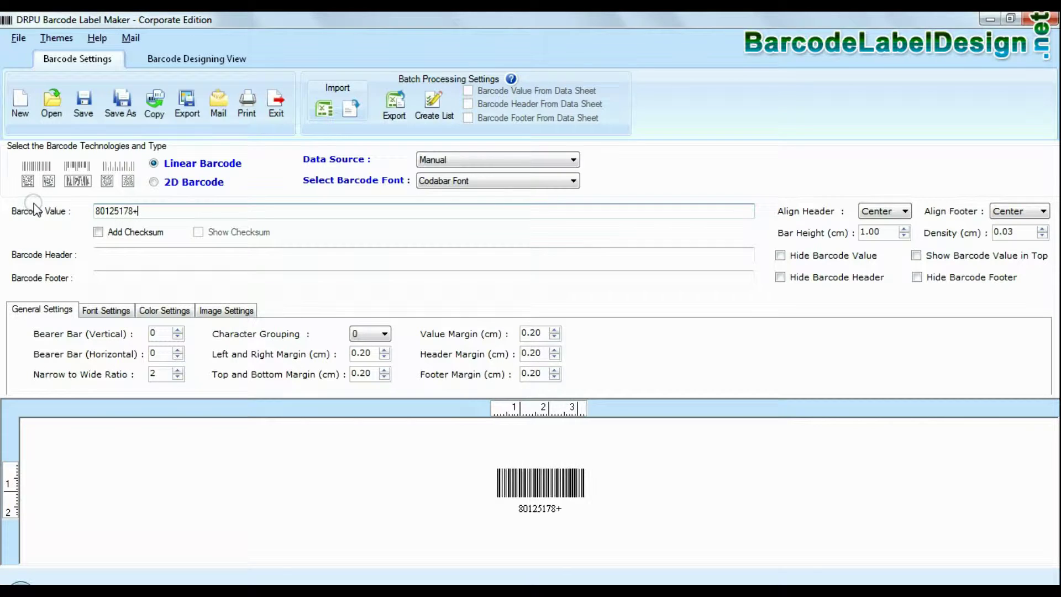
click(109, 254)
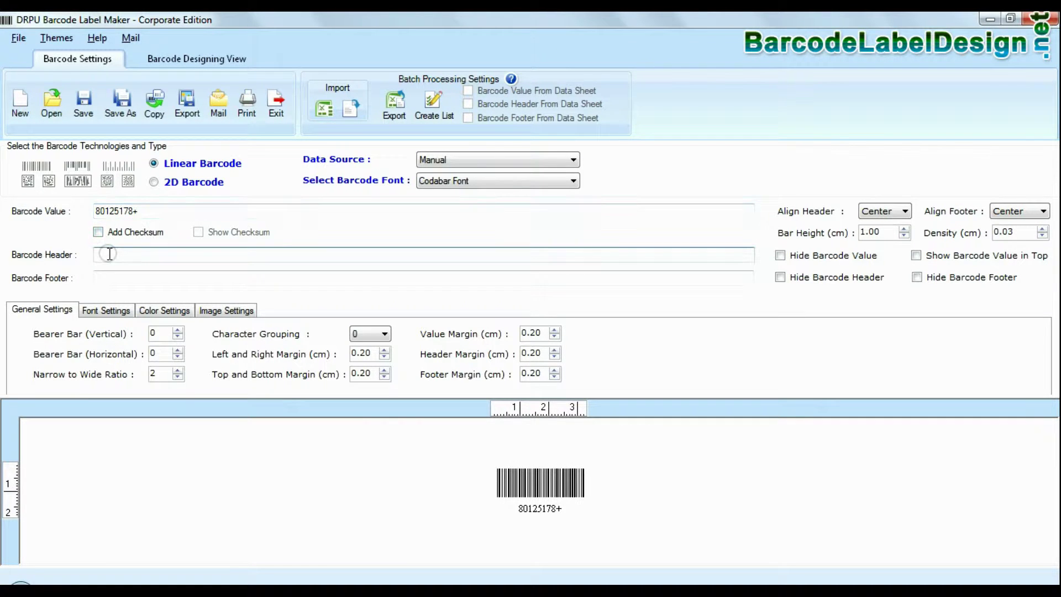
text(Codabar Barcode Fo)
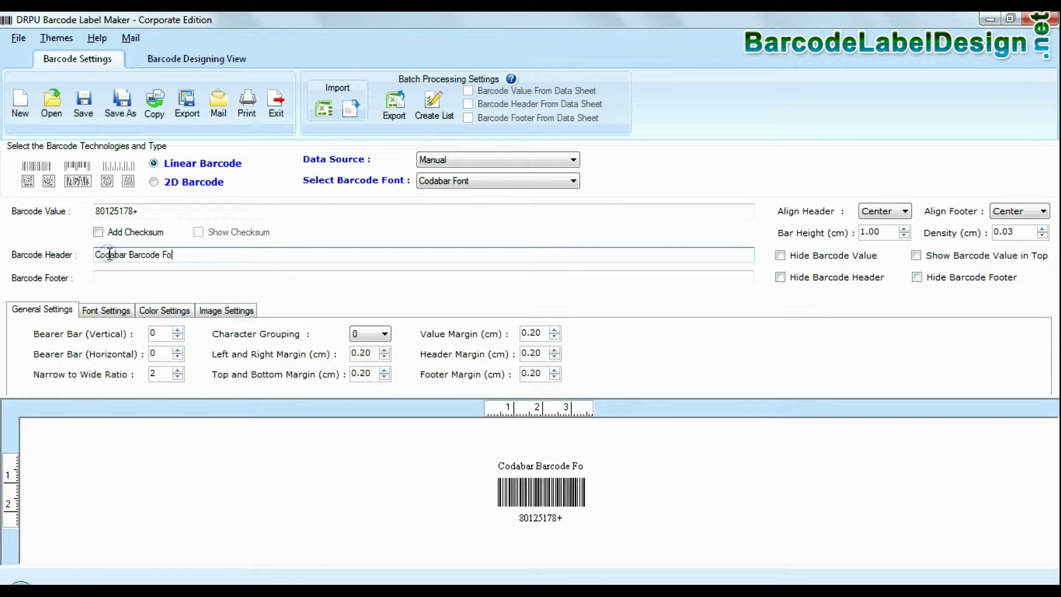
text(nt)
key(Tab)
text(Designed using DRPU)
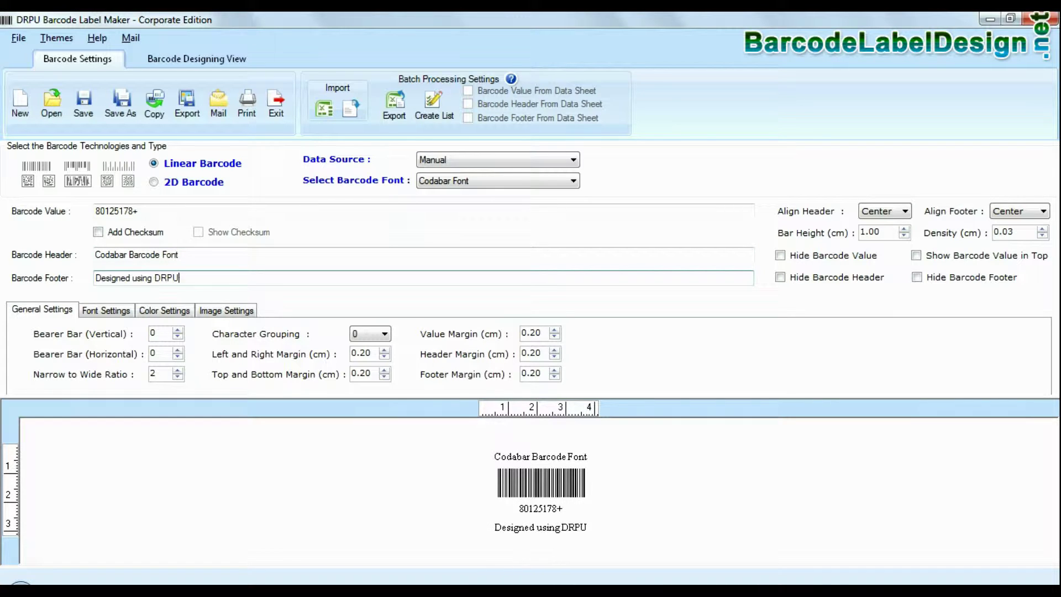
text( Software)
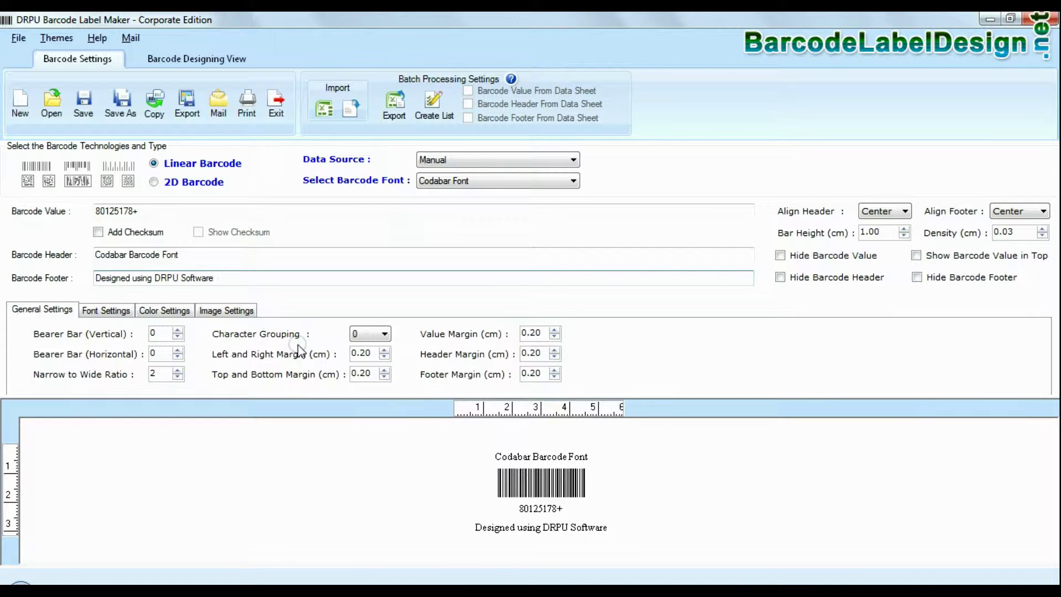
Set bar height to 1.20 cm and density to 0.06 cm, keeping the footer centred
click(781, 257)
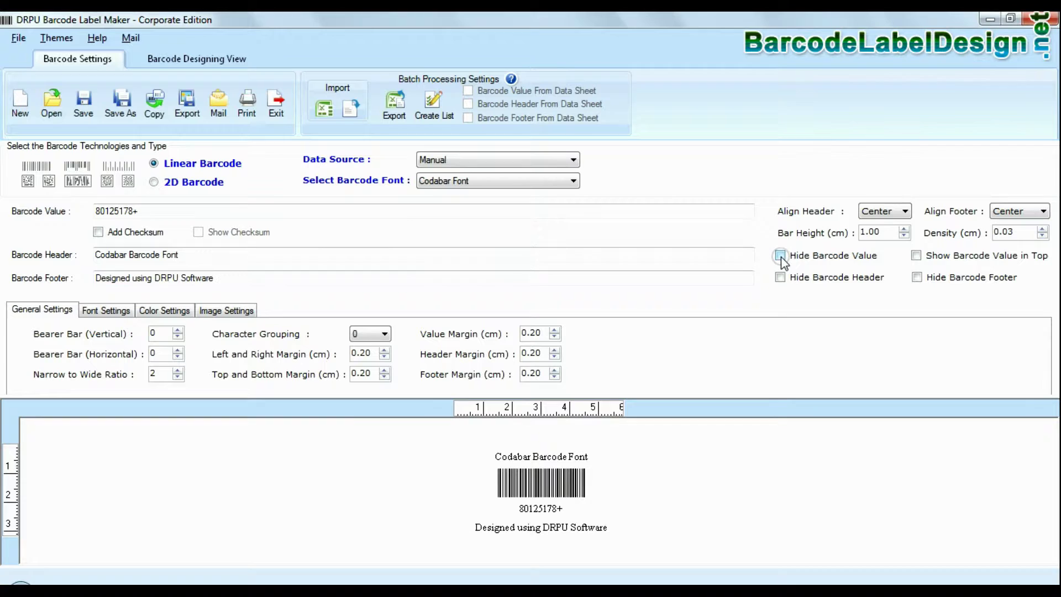
click(905, 210)
click(1007, 211)
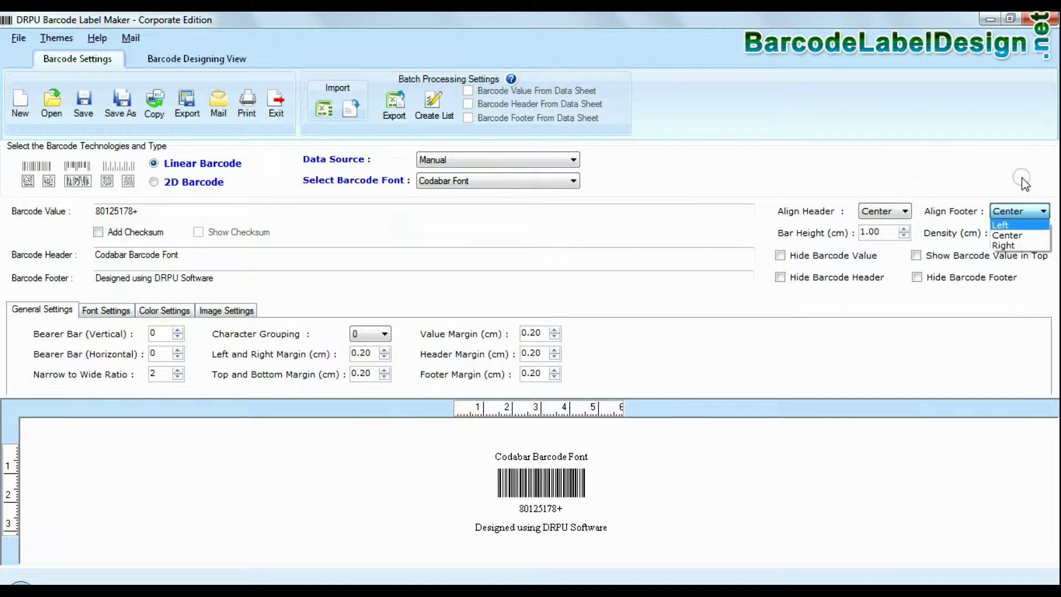
click(1024, 178)
click(904, 229)
click(904, 230)
click(1042, 229)
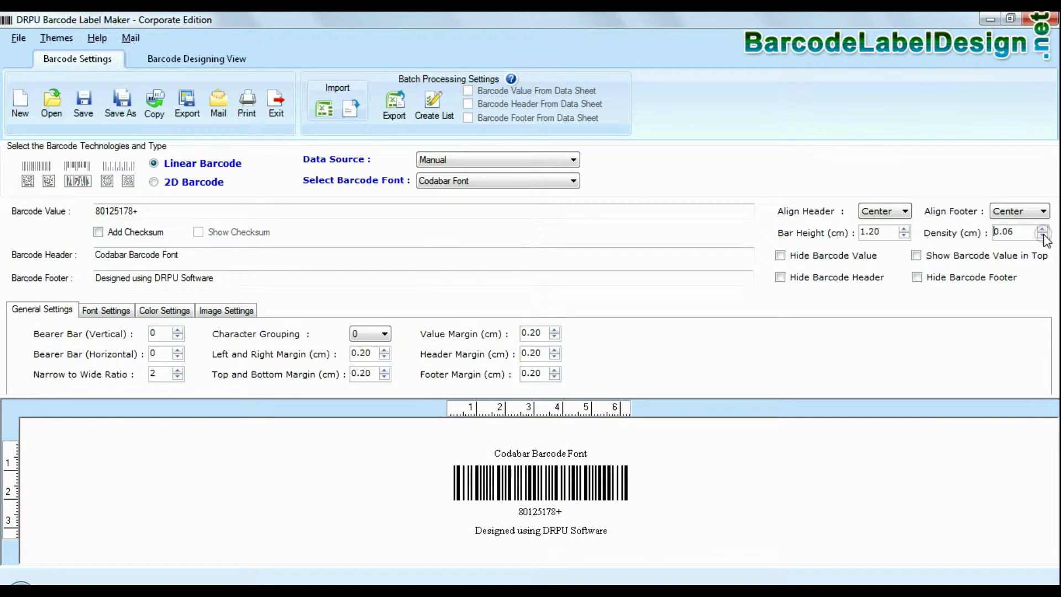
Make the barcode header font bold
click(105, 311)
click(200, 342)
click(503, 206)
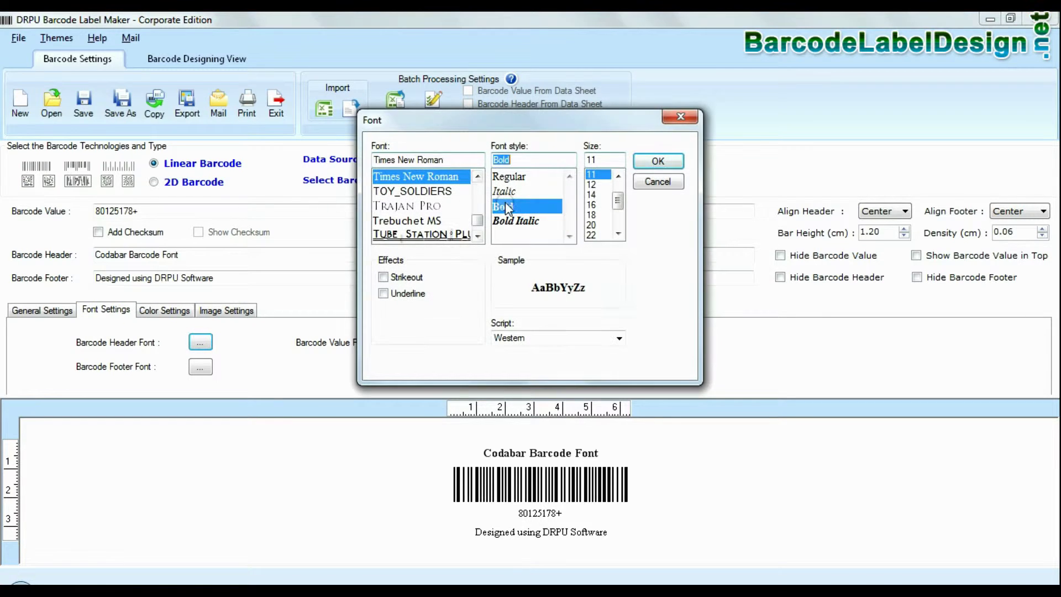
click(593, 184)
click(657, 161)
Review colour and image options, leaving the barcode upright after trying a 90° rotation
click(162, 310)
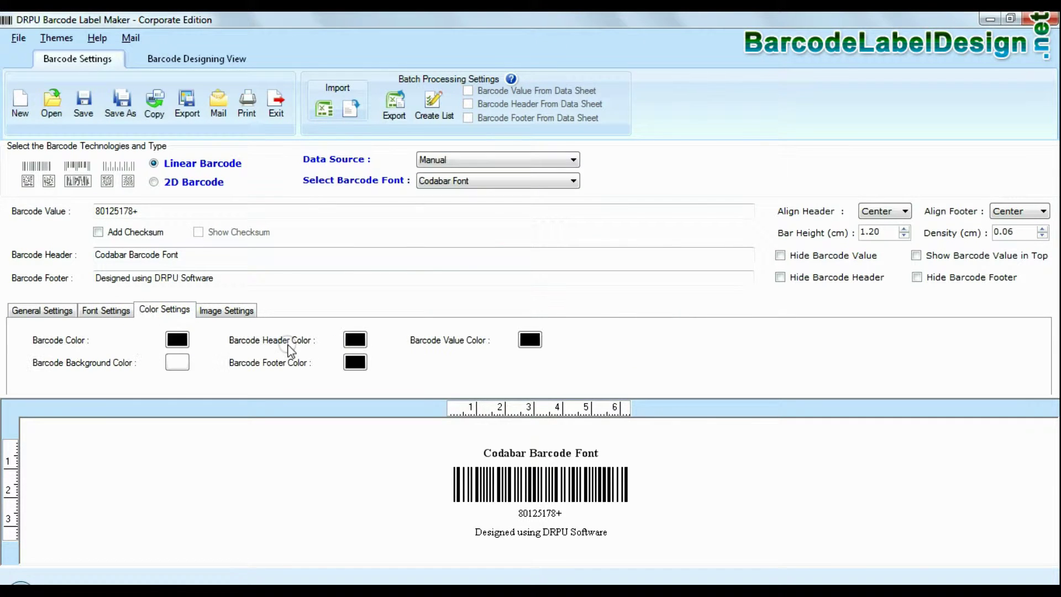
click(226, 310)
click(452, 365)
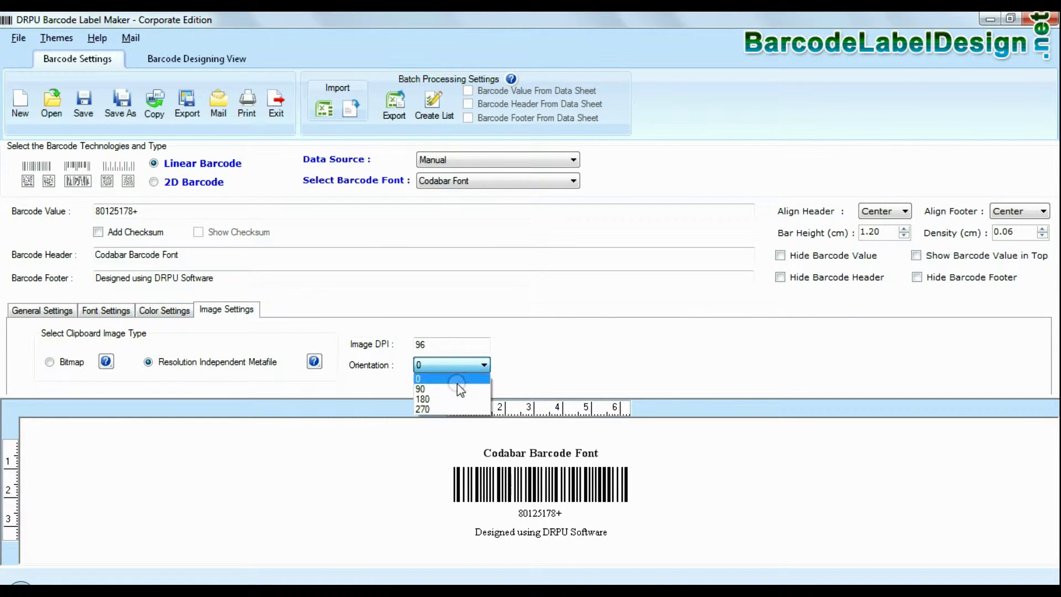
click(448, 388)
click(472, 364)
click(450, 381)
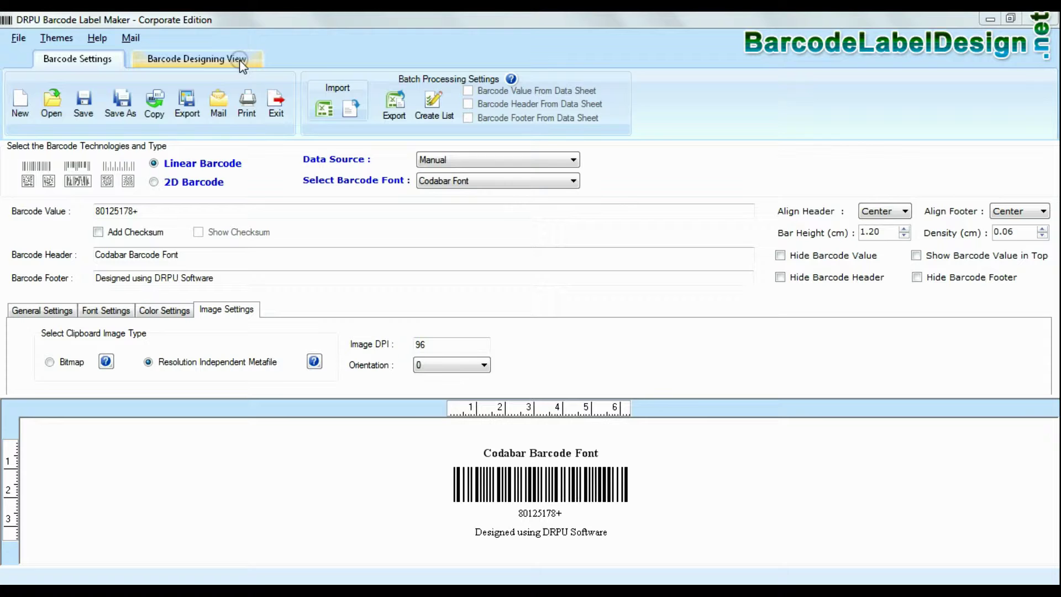
Switch to the design view with a 72 × 50 mm rounded-rectangle card
click(219, 62)
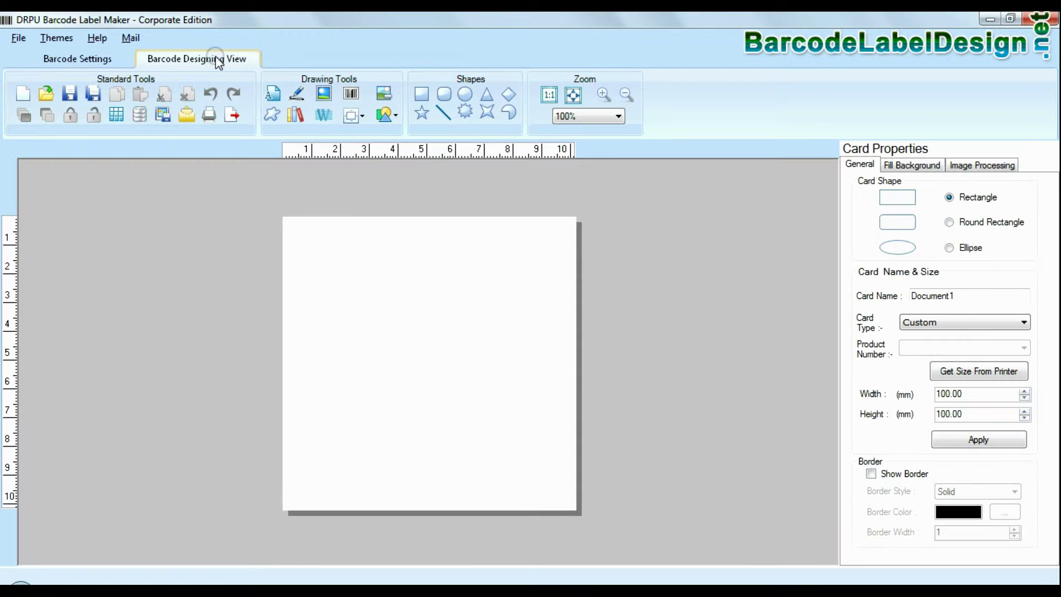
text(72)
key(Tab)
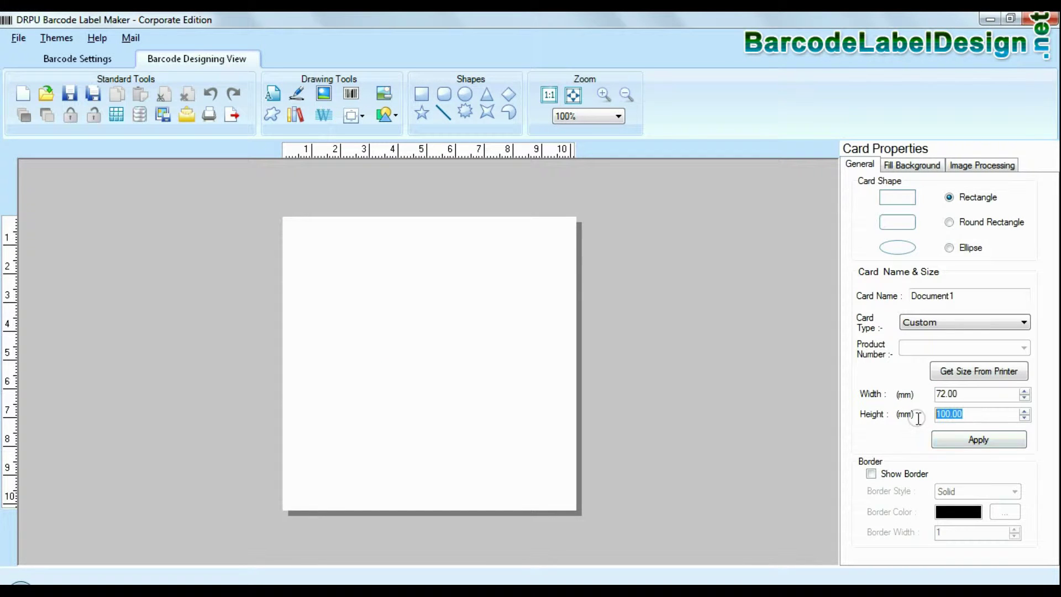
click(945, 439)
click(949, 223)
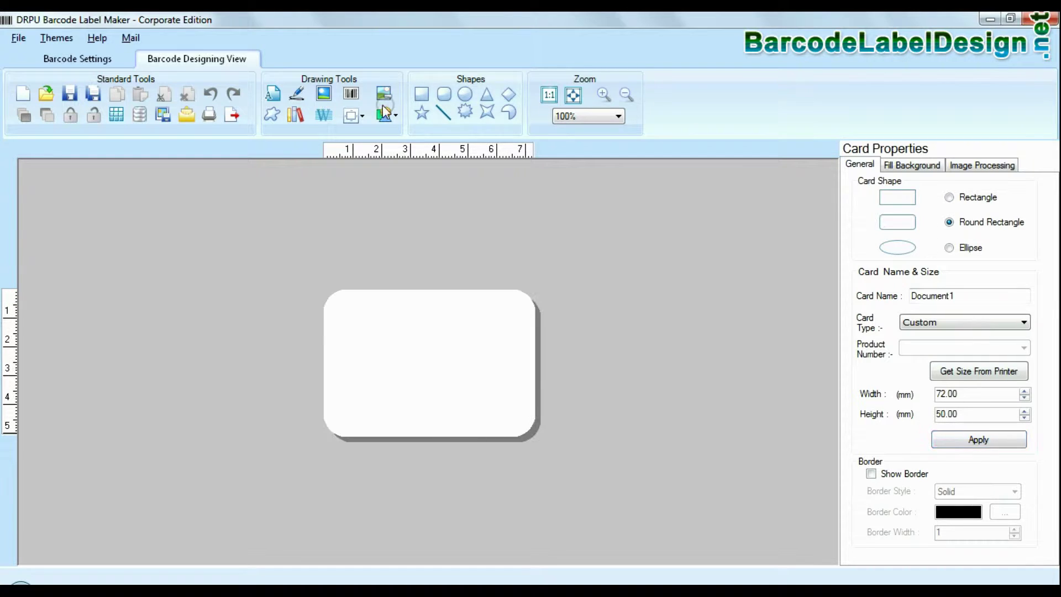
Place a barcode on the card and select it
click(350, 97)
click(379, 373)
click(421, 350)
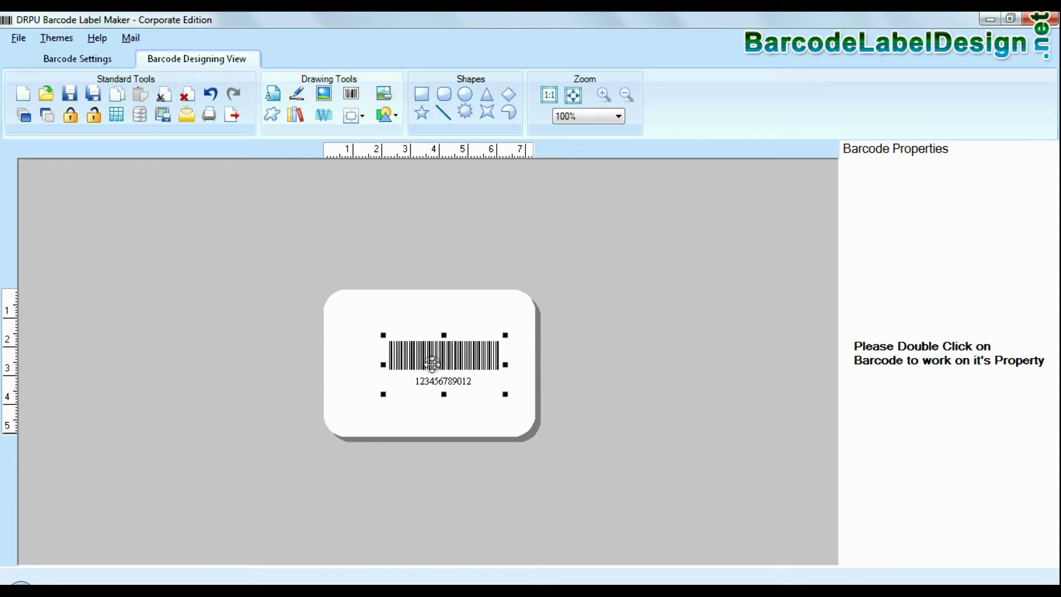
Enter value 80125178+ plus header and footer text in the barcode's properties
double_click(402, 363)
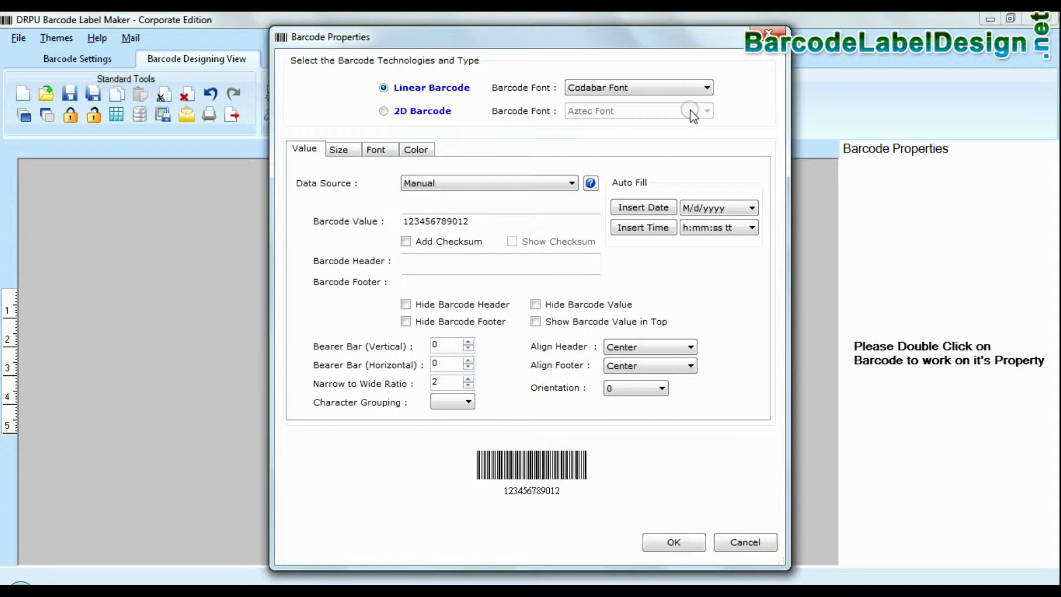
click(706, 87)
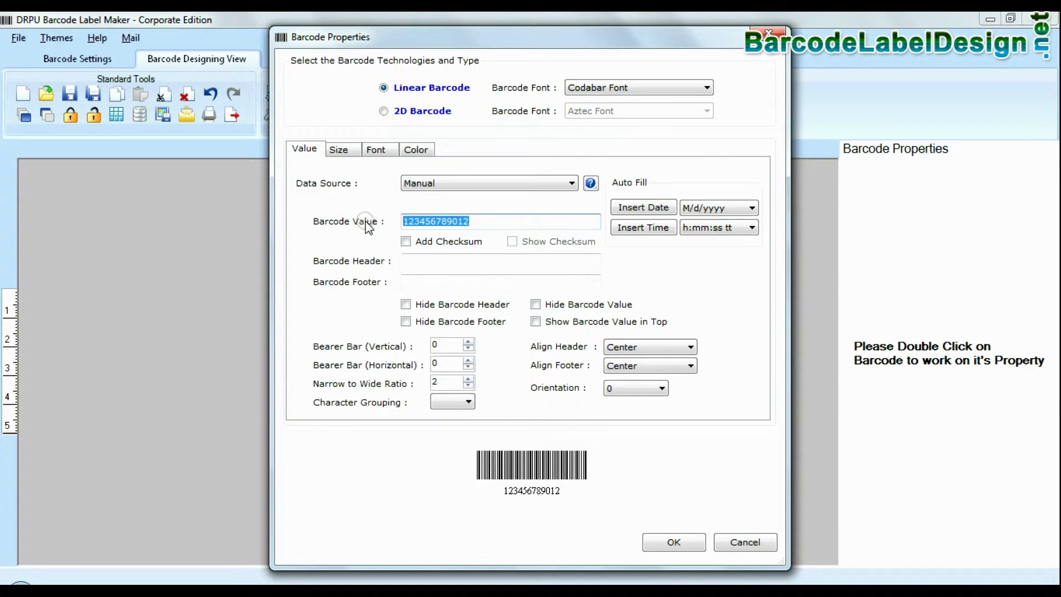
text(80125178+)
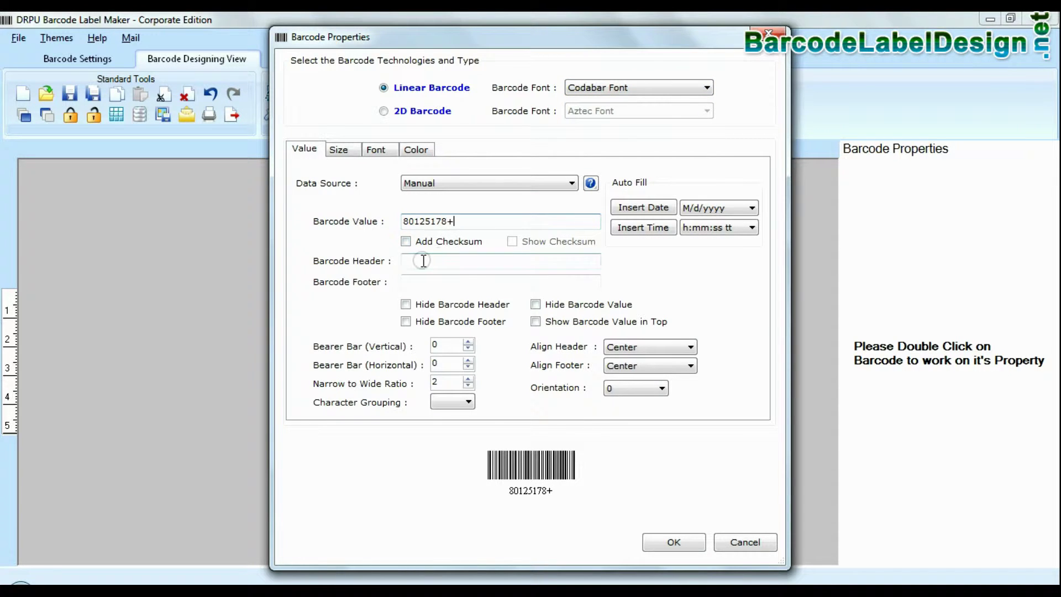
click(409, 260)
text(Codabar Barc)
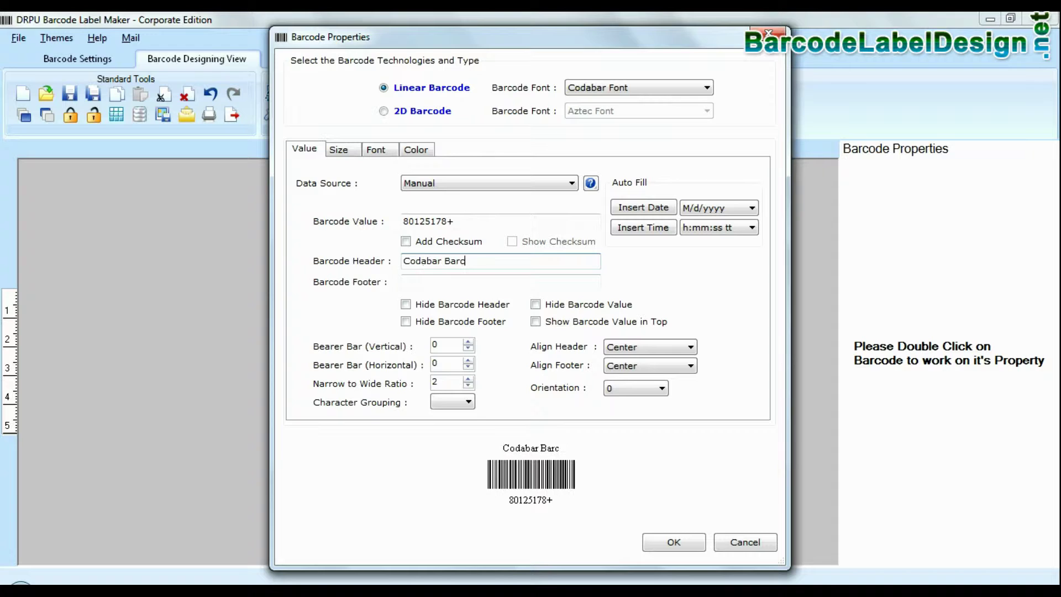
text(ode Font)
click(417, 283)
text(Designed using)
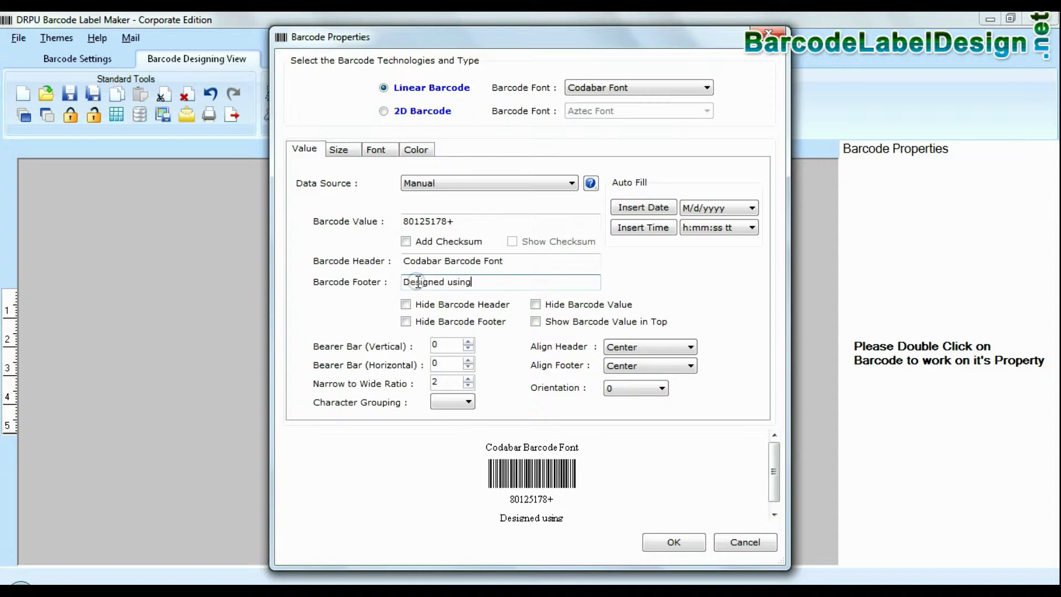
text( DRPU Software)
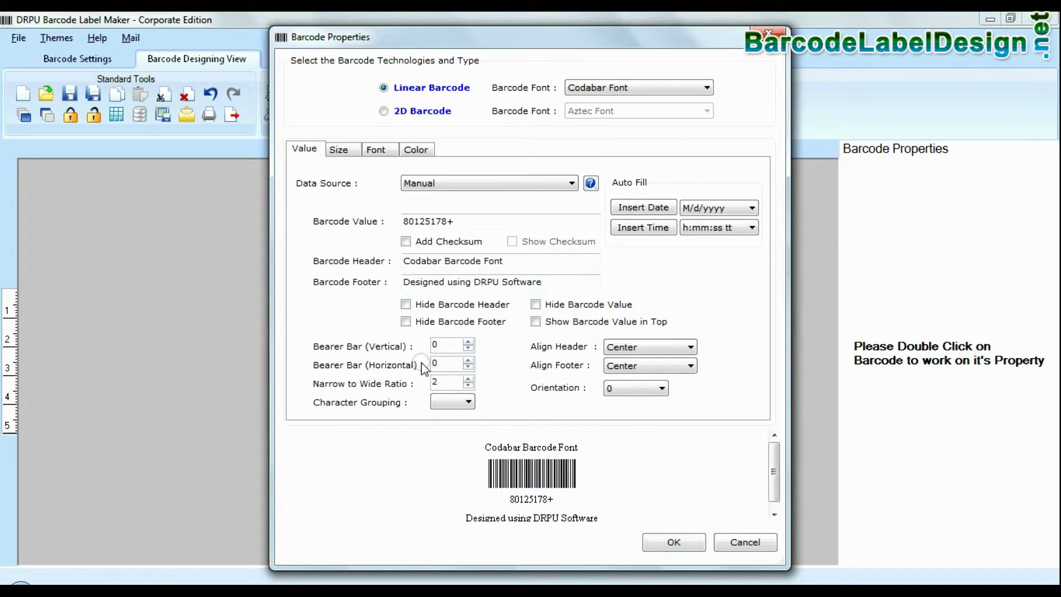
Keep the barcode horizontal and make its bars slightly taller and denser
click(451, 401)
click(635, 388)
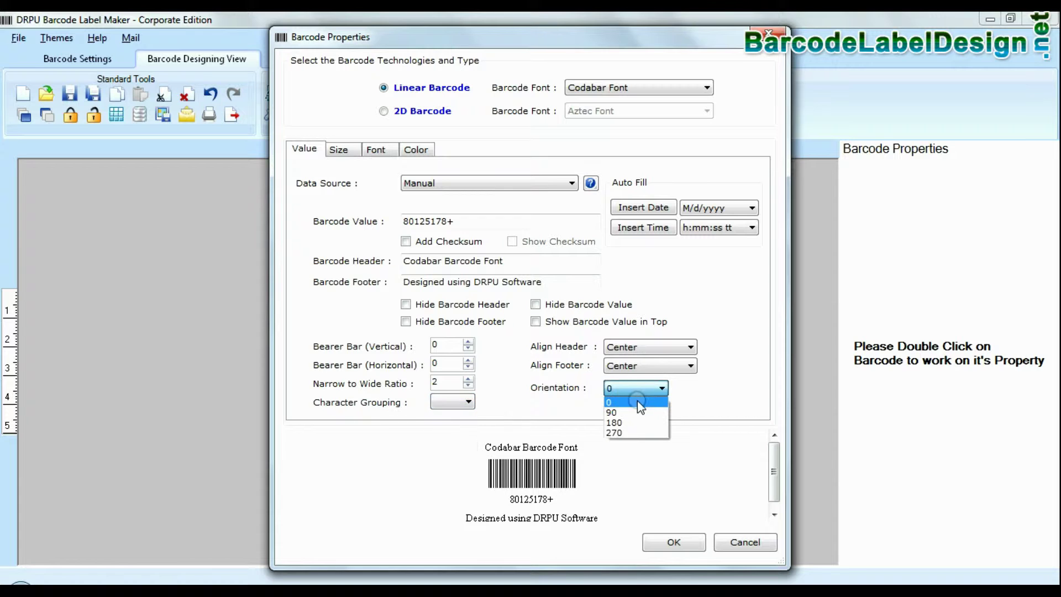
click(637, 408)
click(635, 388)
click(339, 150)
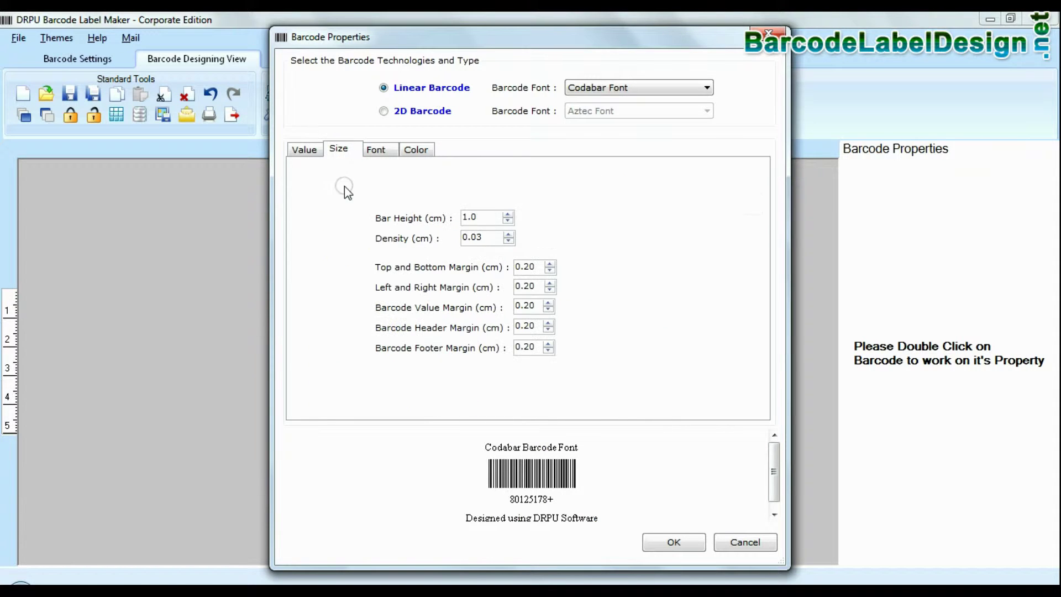
click(507, 214)
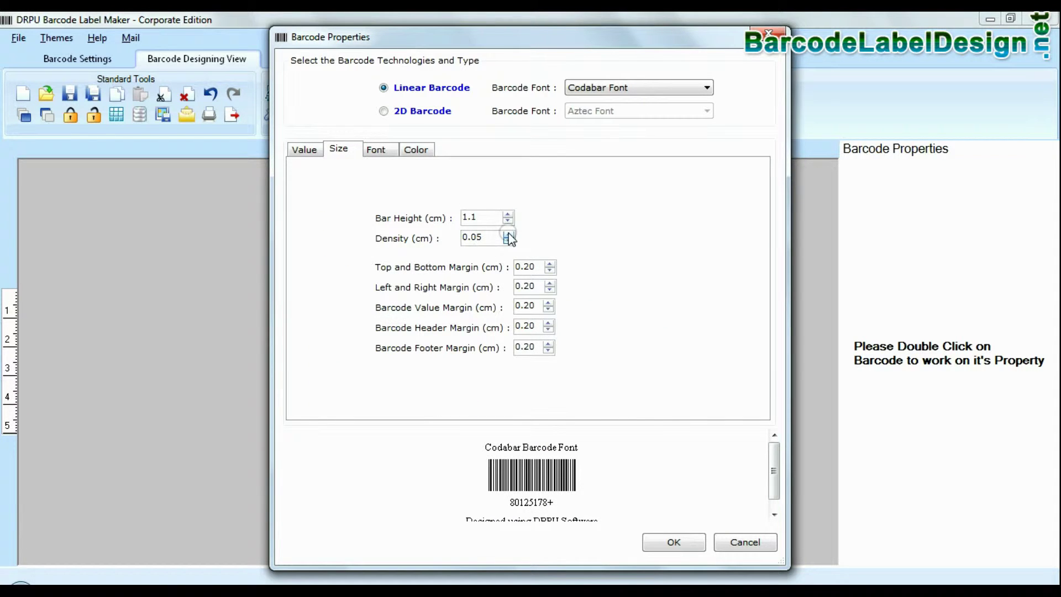
click(508, 236)
Make the header font bold and apply the barcode properties
click(375, 149)
click(530, 246)
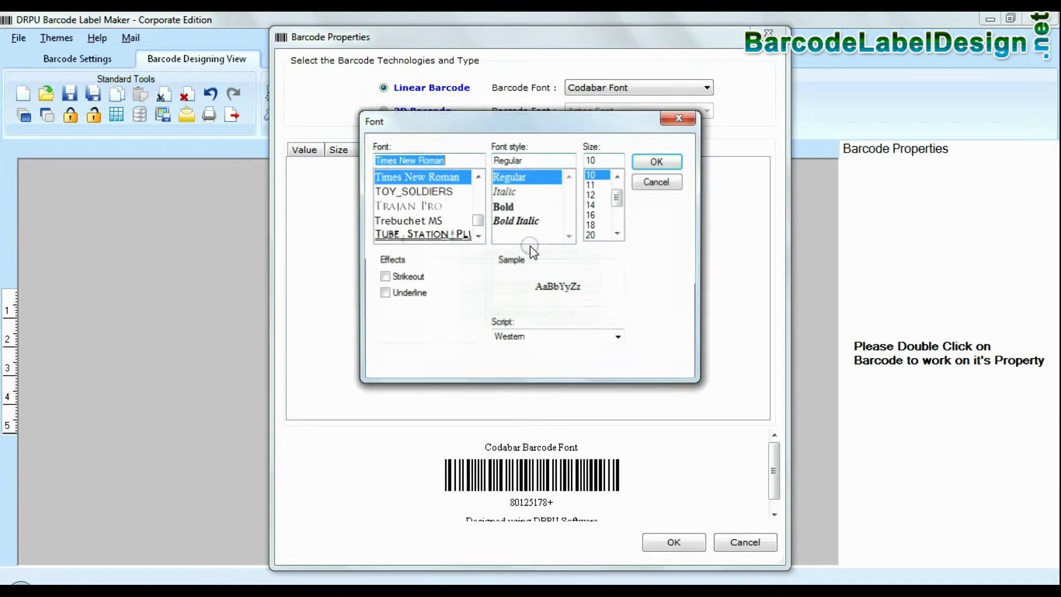
click(514, 206)
click(655, 162)
click(416, 149)
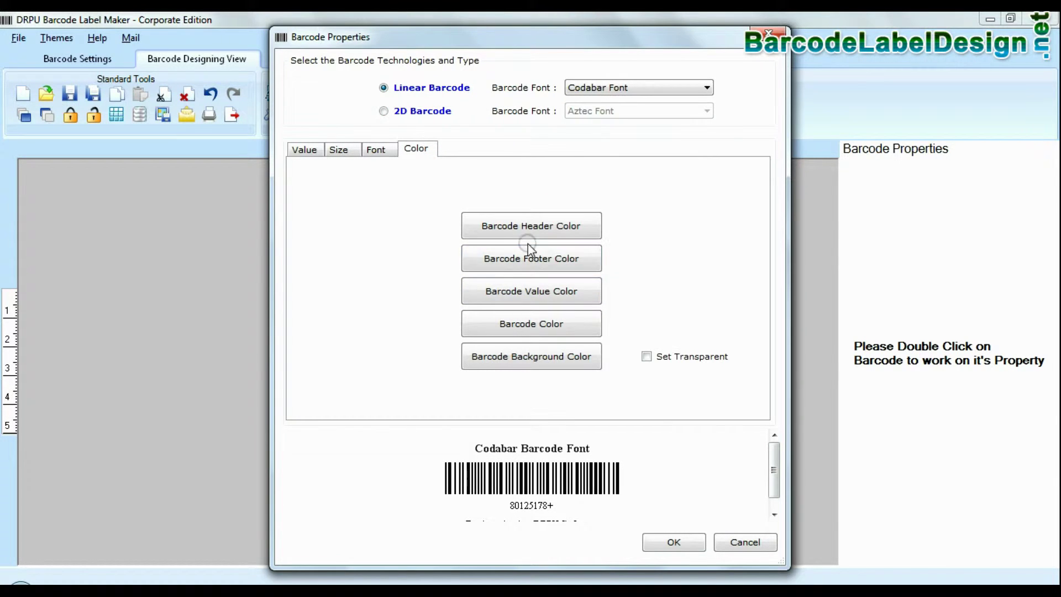
click(673, 542)
Add a second barcode at the label's top-left as a 2D Aztec code
click(351, 95)
click(437, 368)
drag(437, 369, 357, 316)
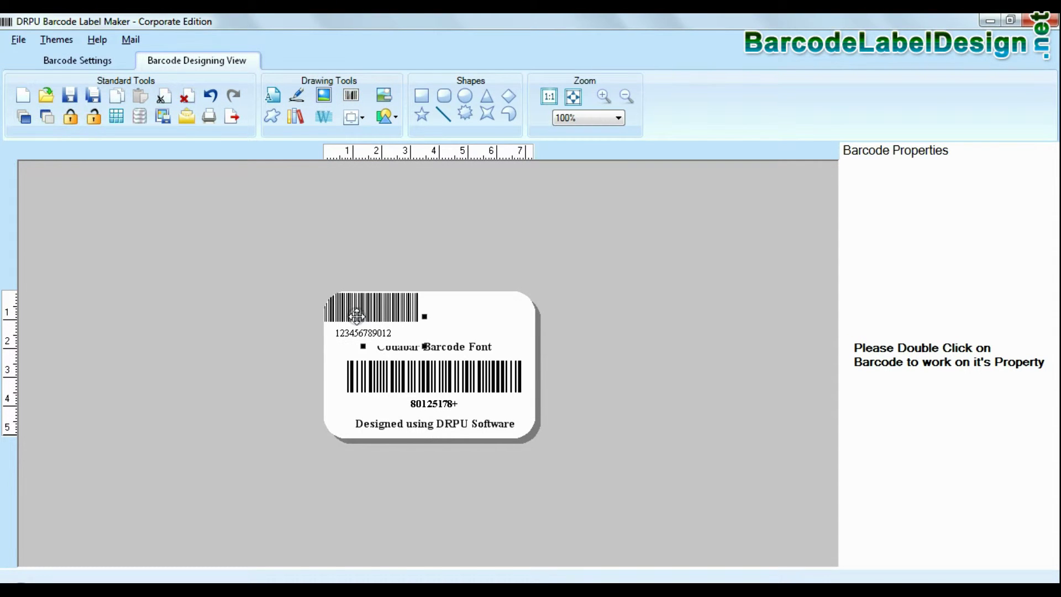
double_click(359, 311)
click(384, 112)
click(638, 112)
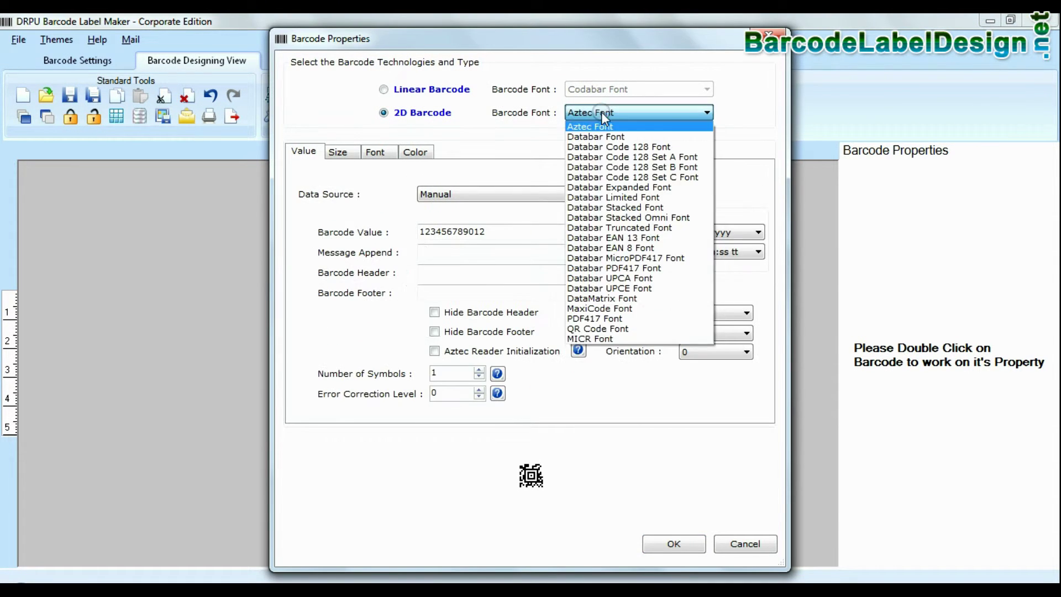
click(601, 111)
click(667, 543)
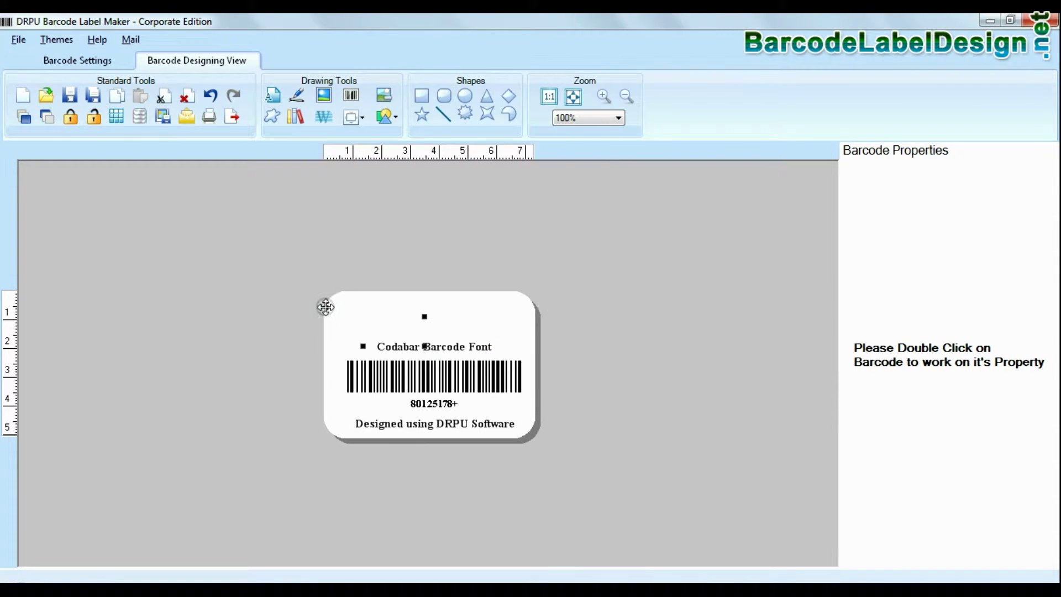
Add a 'Sample of:' text box near the top of the label
click(272, 95)
click(437, 314)
drag(908, 304, 740, 315)
text(Sample of:)
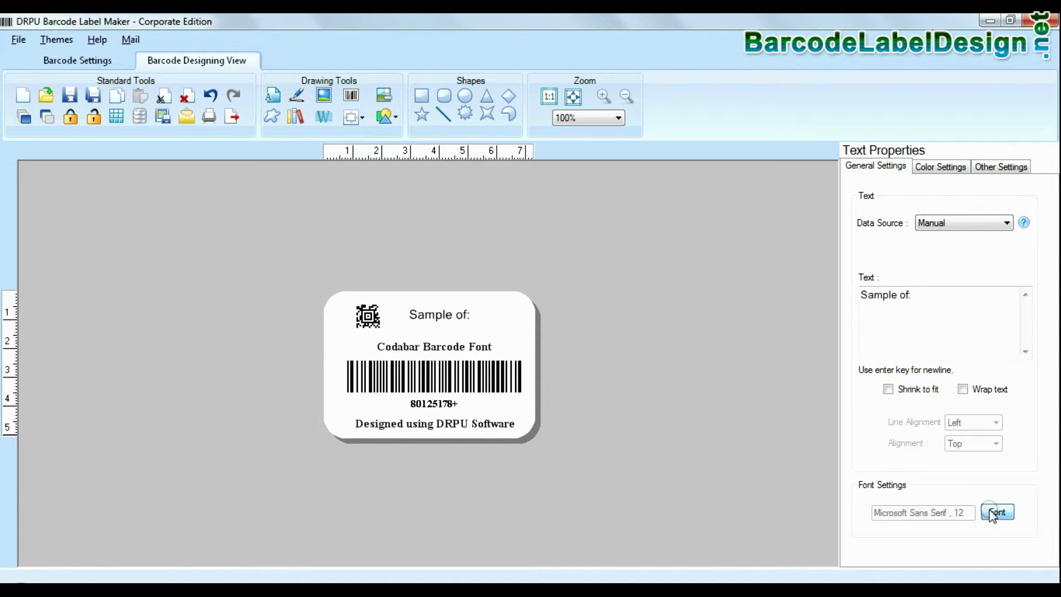
Make 'Sample of:' bold at size 14 and nudge it slightly left and down
click(998, 512)
click(506, 208)
click(599, 181)
click(665, 161)
drag(456, 314, 444, 322)
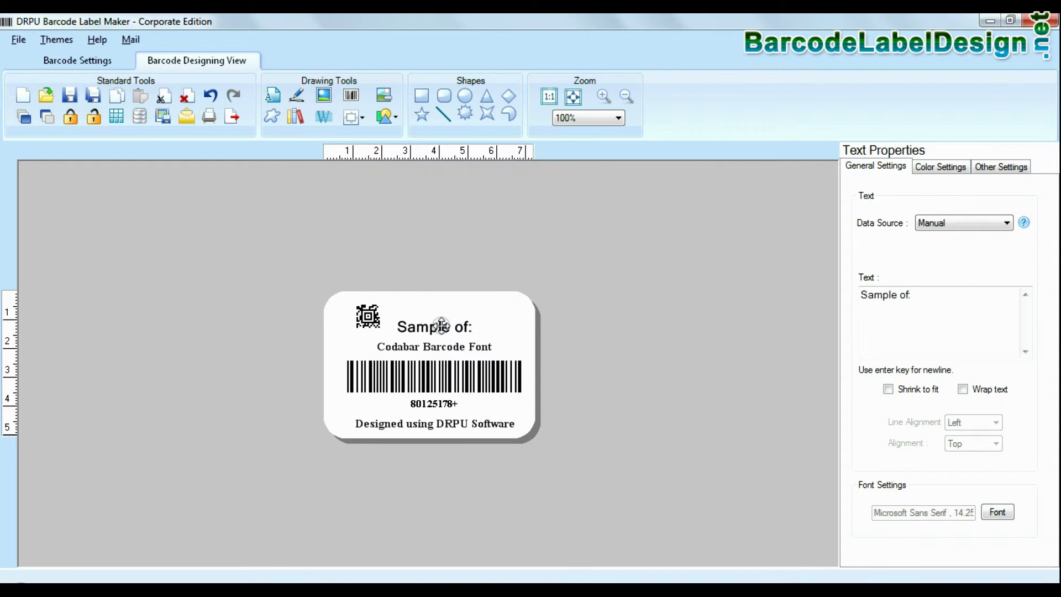
Cancel the picture dialog and browse the Medical custom shapes category
click(322, 97)
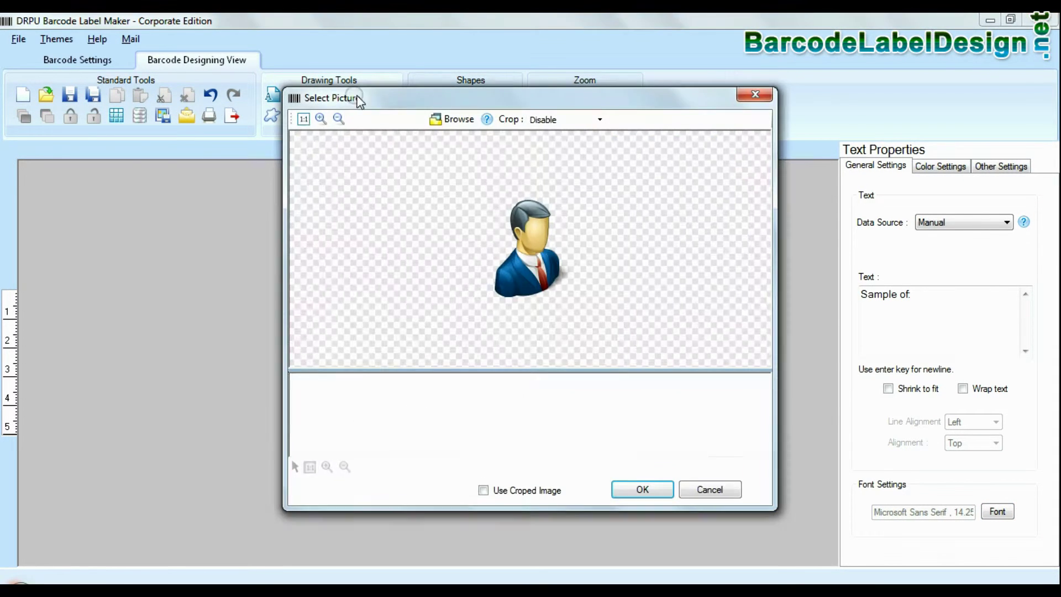
click(695, 495)
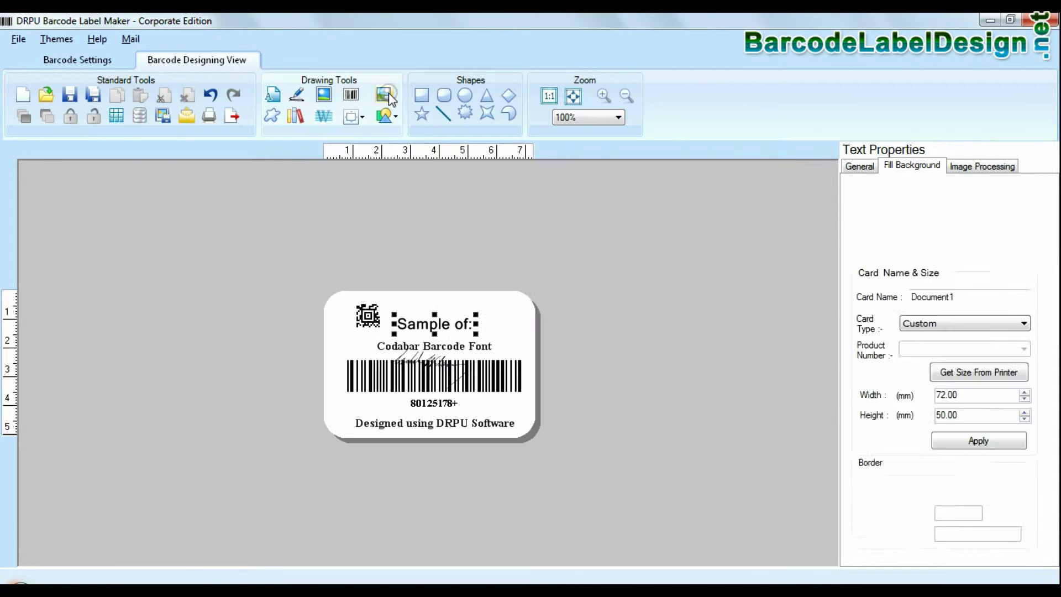
click(275, 117)
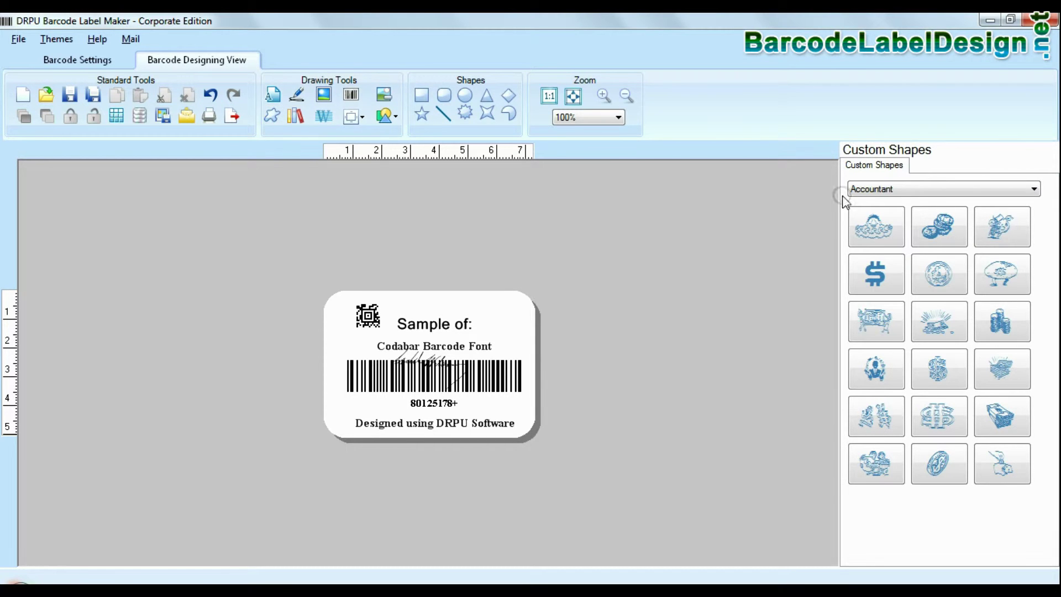
click(865, 188)
click(867, 265)
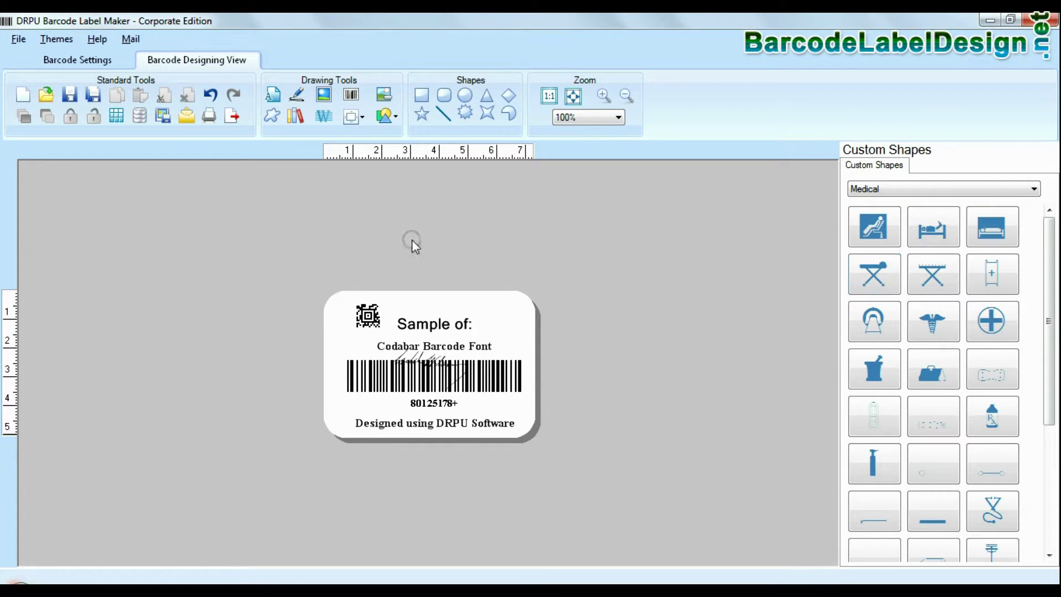
Dismiss the image library and watermark dialogs, then choose the Rectangle shape
click(296, 117)
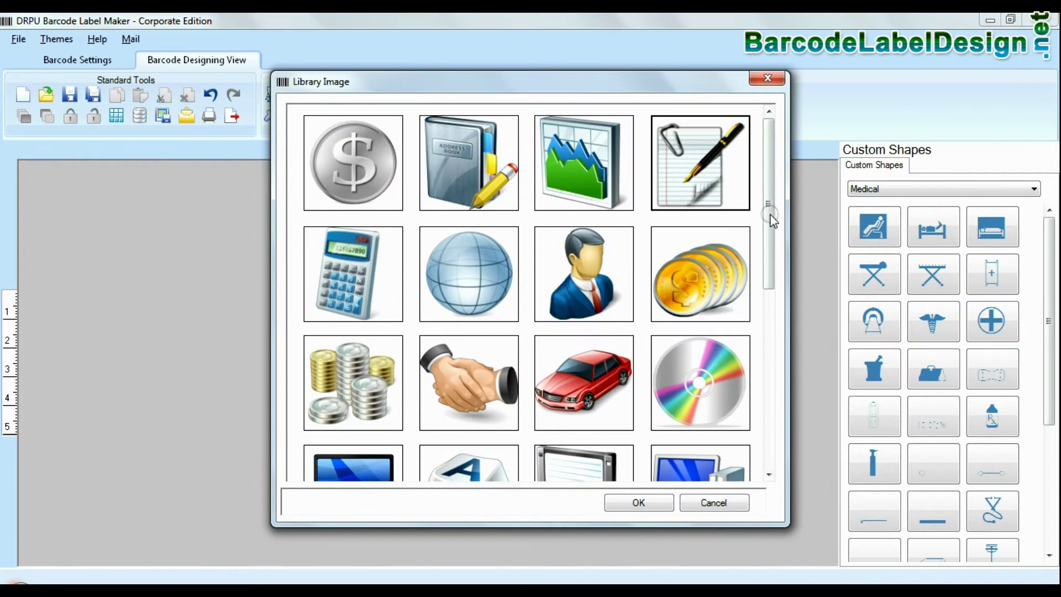
mouse_move(771, 203)
mouse_down()
mouse_move(770, 439)
mouse_move(770, 208)
mouse_up()
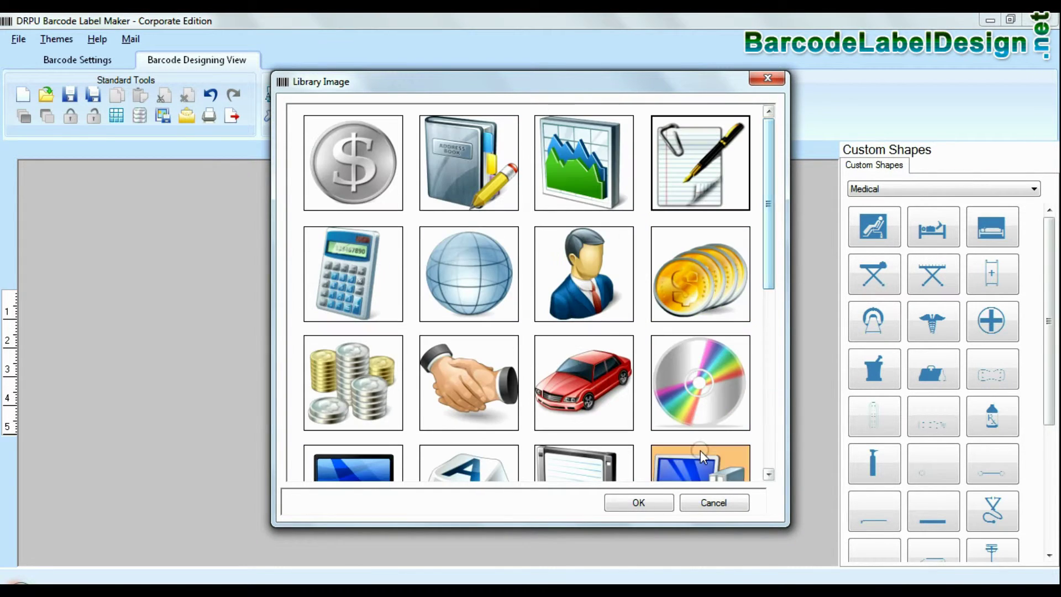
click(714, 503)
click(322, 115)
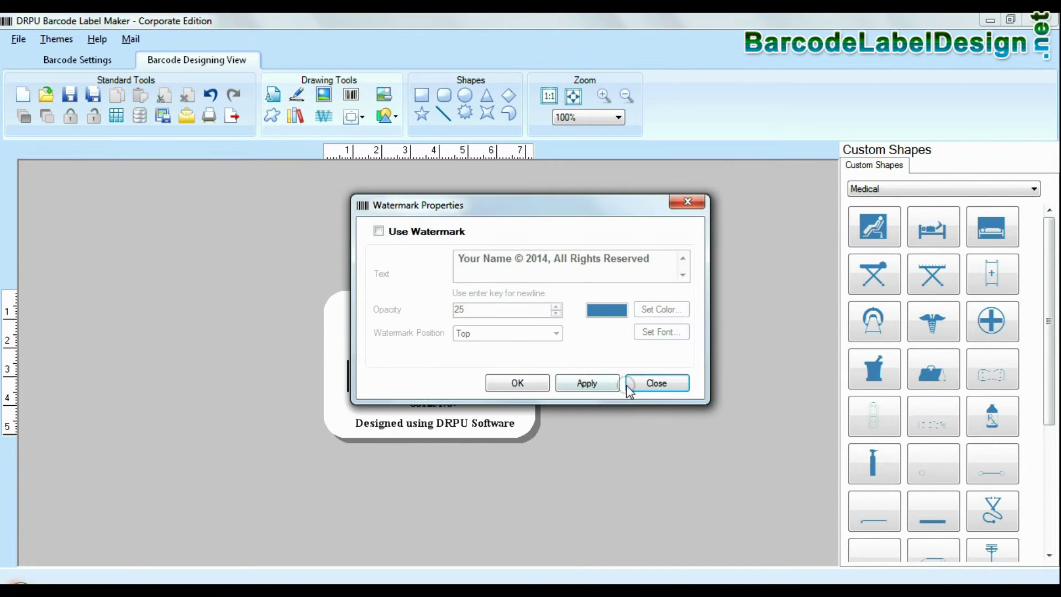
click(632, 386)
click(353, 117)
click(387, 117)
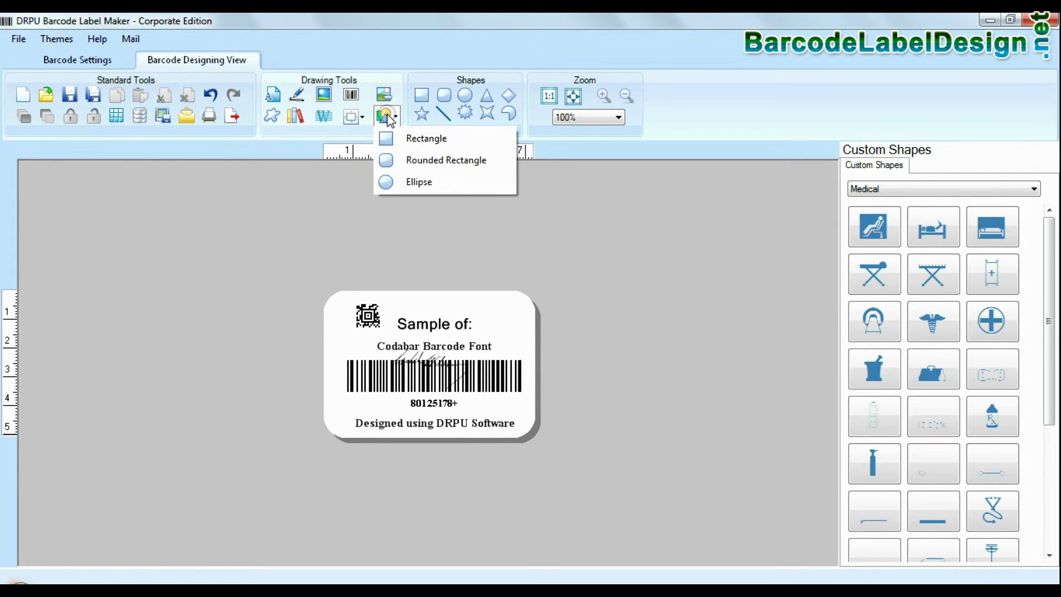
click(422, 97)
Draw the rectangle across the label's middle and start the batch series List 1
drag(390, 324, 471, 404)
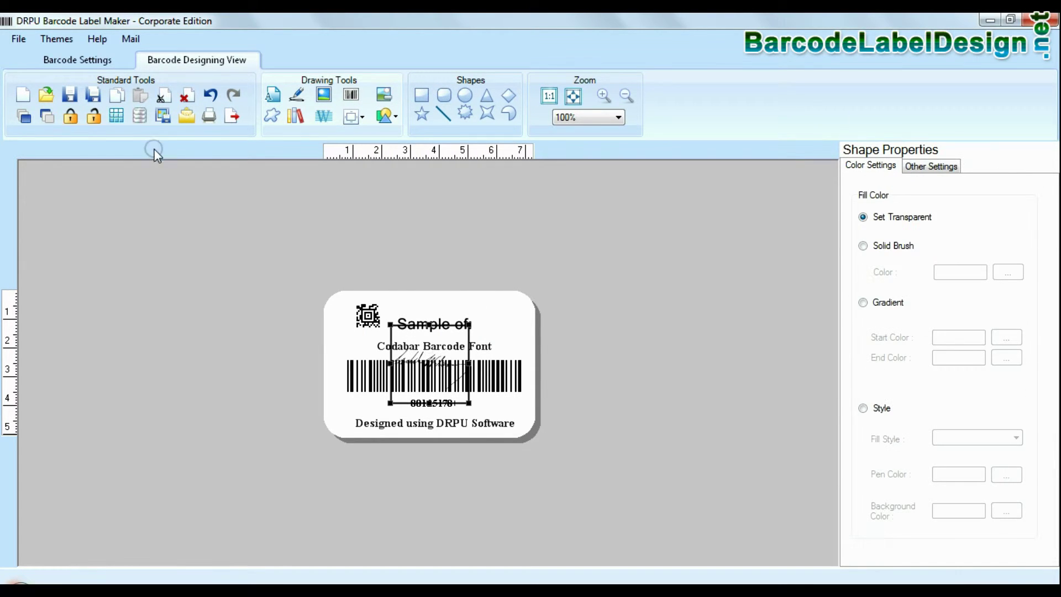
click(139, 120)
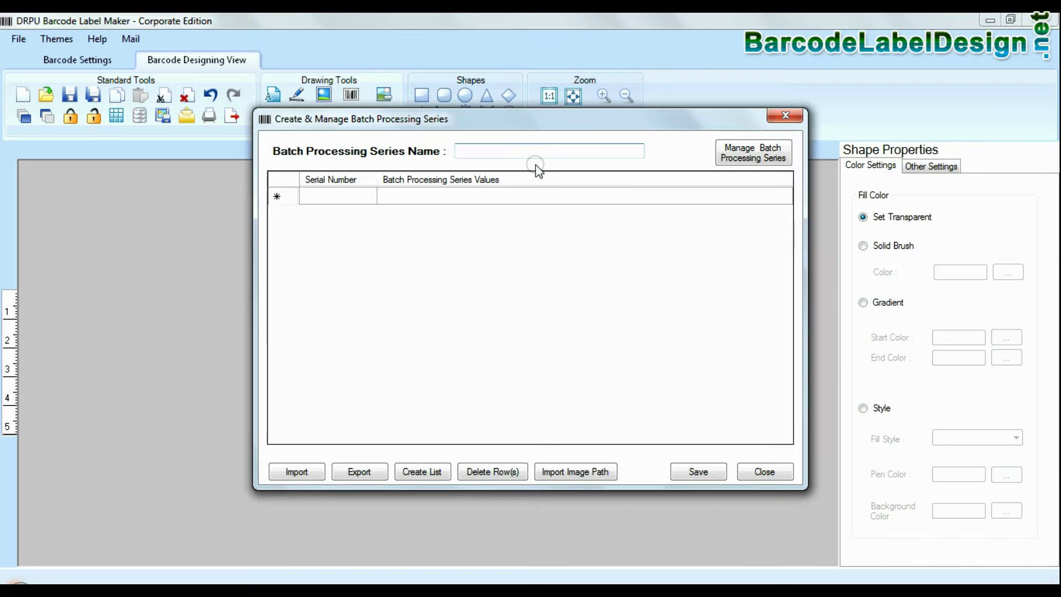
text(List 1)
click(419, 470)
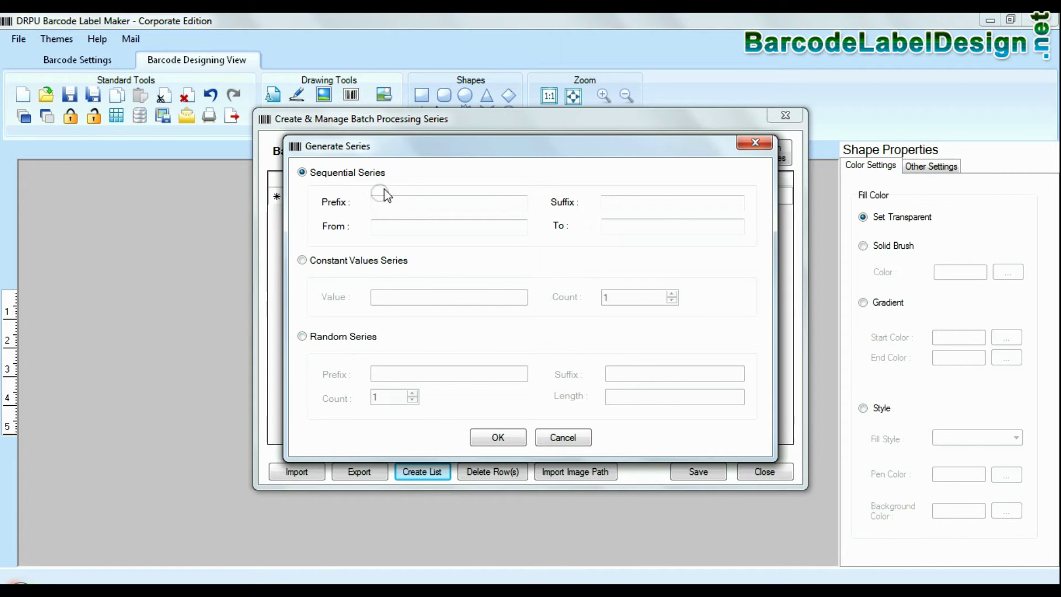
Generate series values with prefix ABC, 1 to 10, suffix A, then close the manager
click(390, 203)
text(ABC)
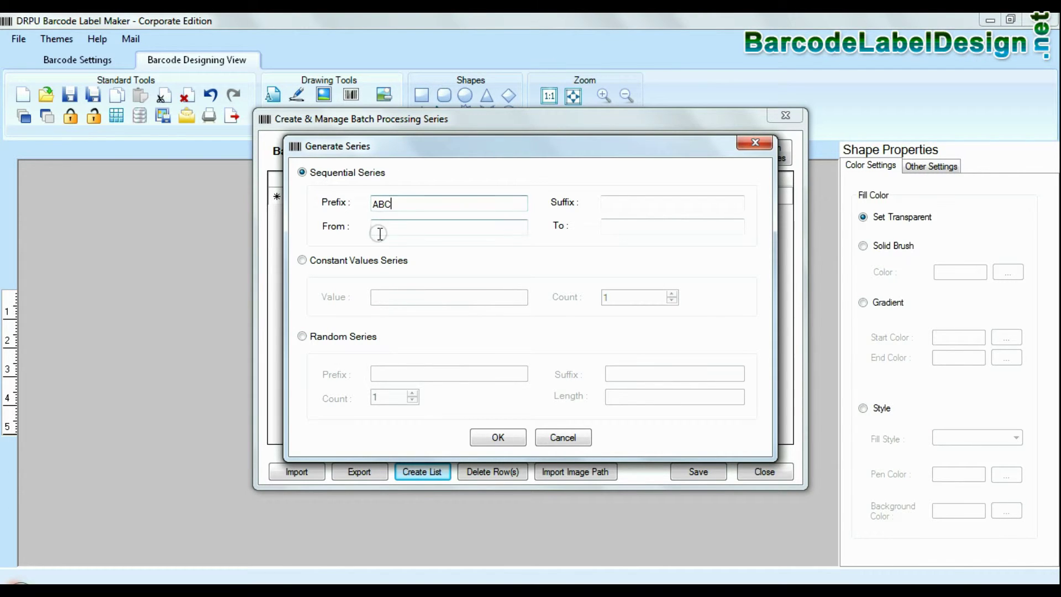
click(378, 233)
click(622, 223)
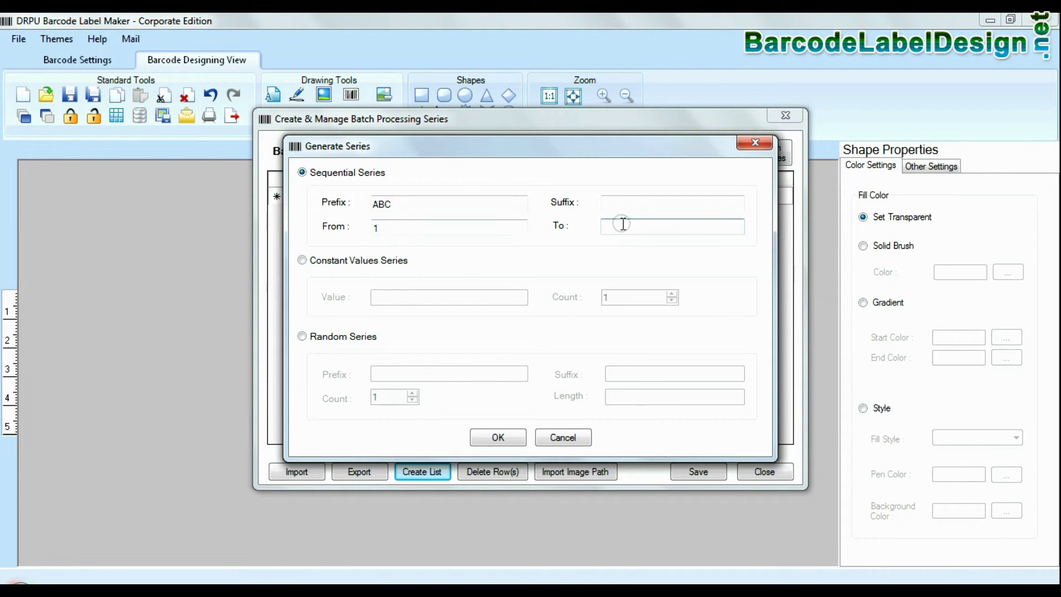
text(10)
click(623, 208)
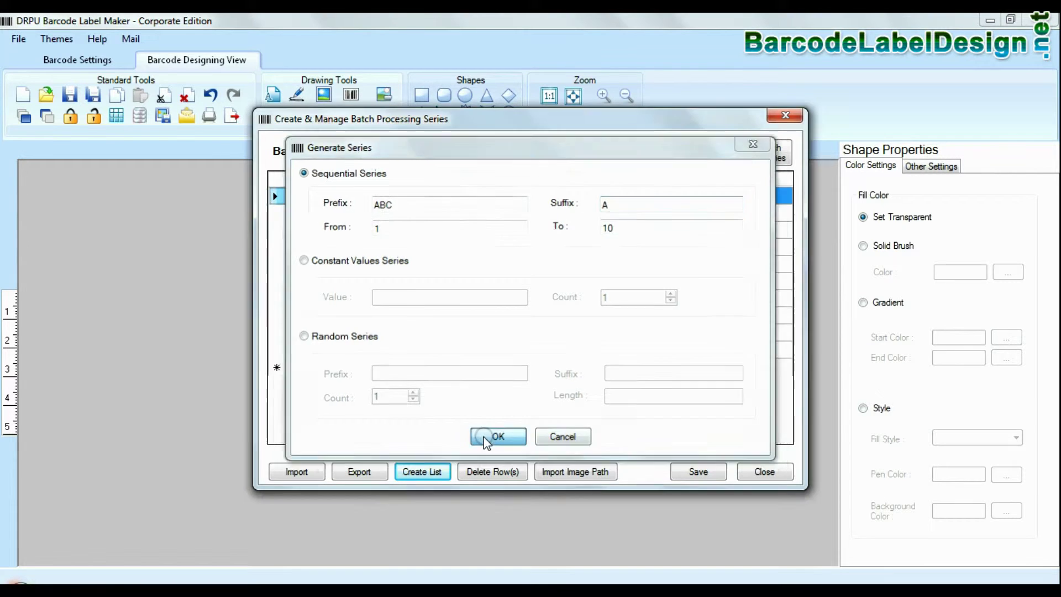
click(498, 437)
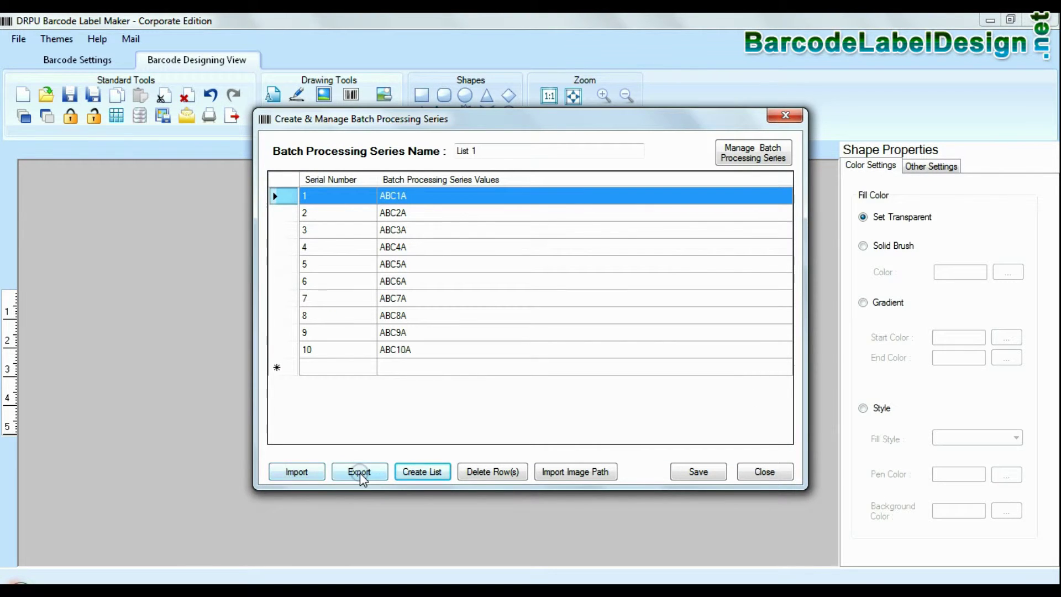
click(755, 473)
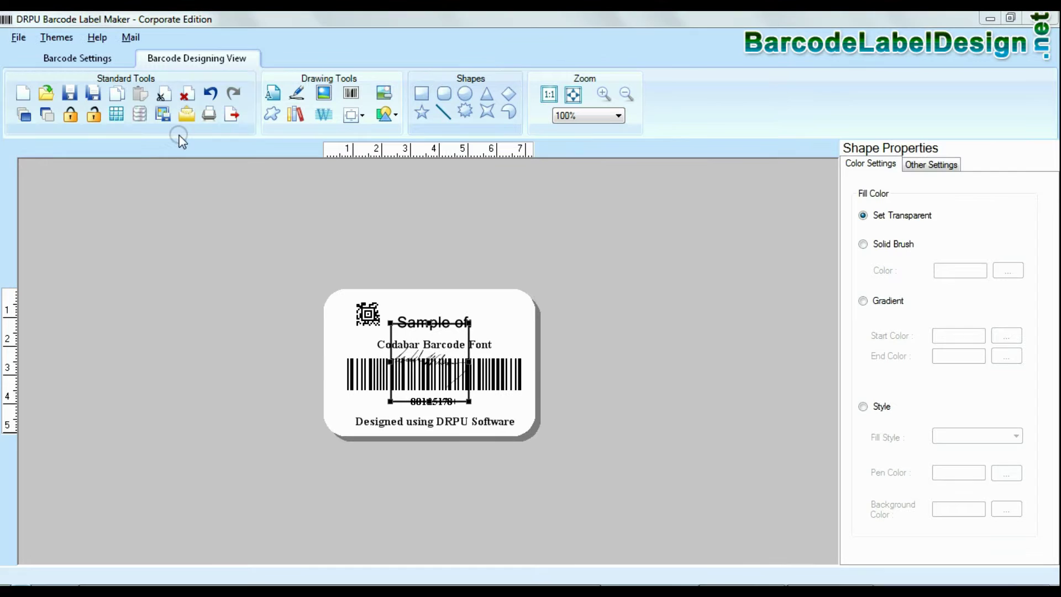
click(162, 117)
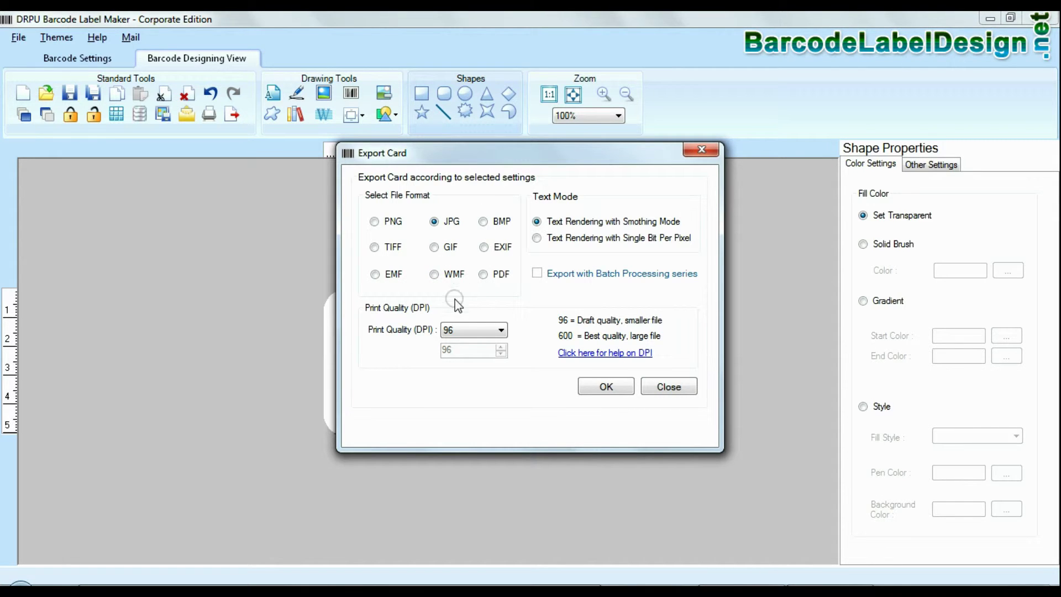
click(667, 388)
click(185, 114)
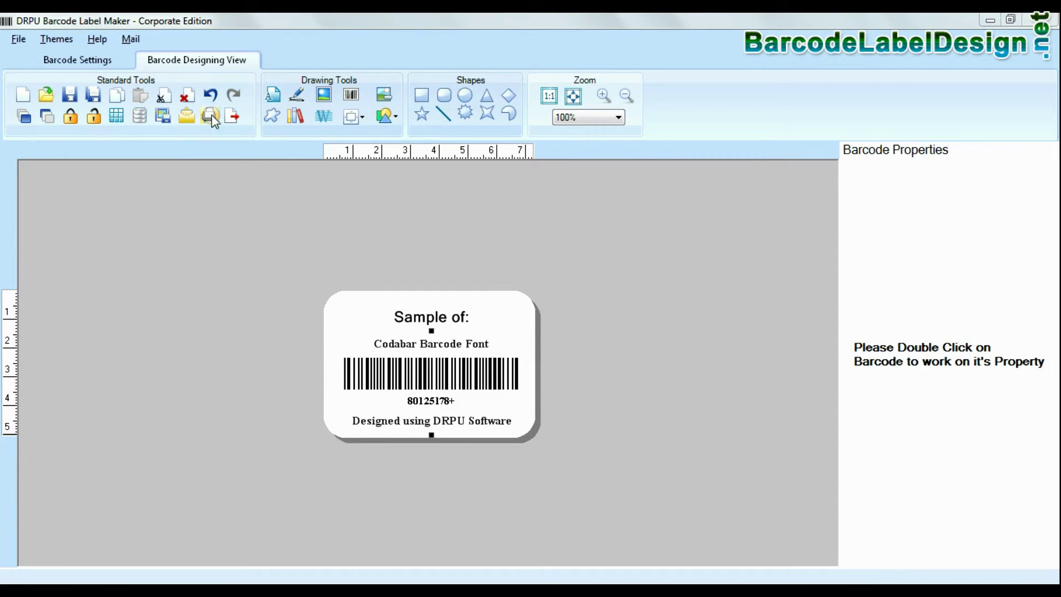
Open print settings and choose the Pre Define Label Stock mode
click(210, 117)
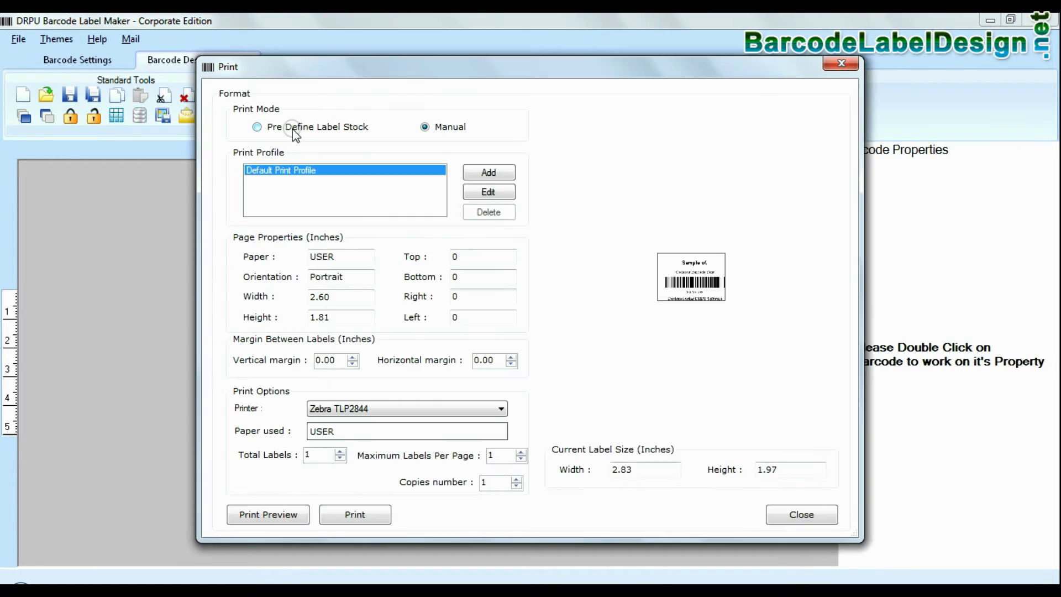
click(293, 126)
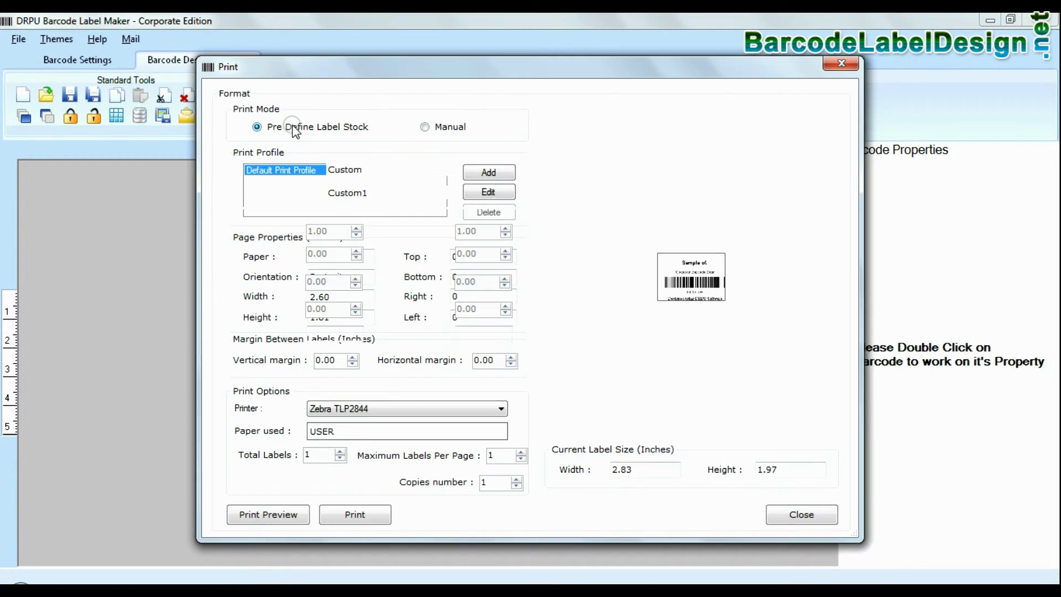
click(425, 127)
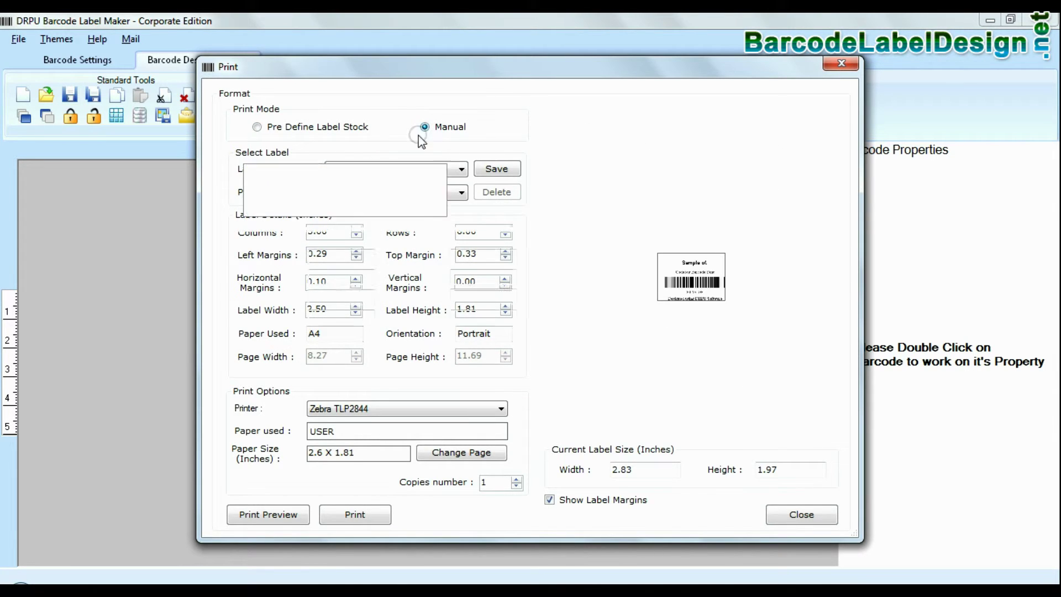
click(281, 129)
Try Avery A4 and Formtec 3626 label products
click(382, 171)
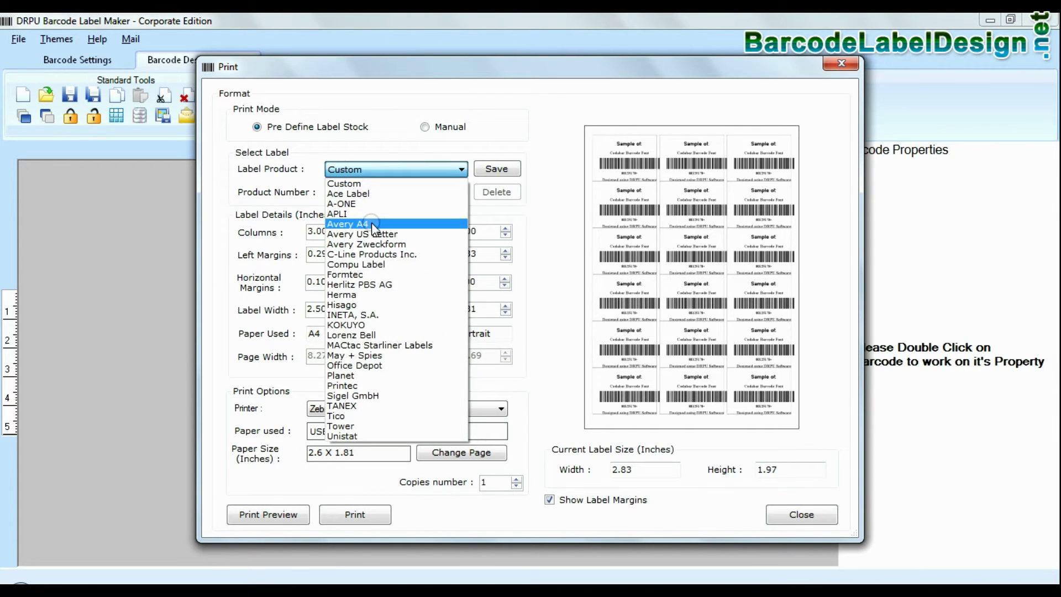
click(382, 203)
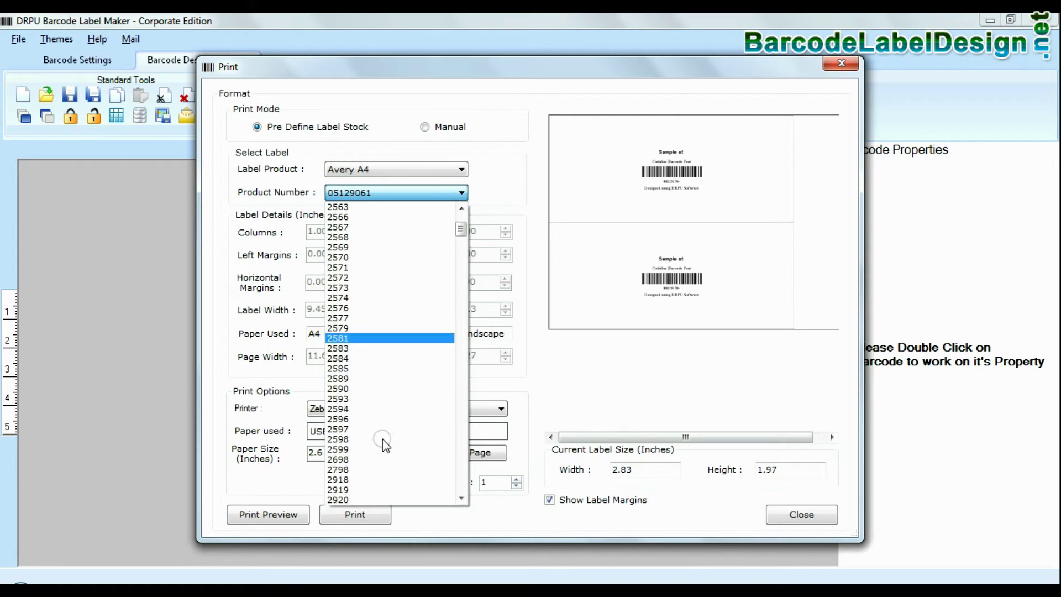
scroll(382, 415, down, 5)
click(382, 424)
click(398, 180)
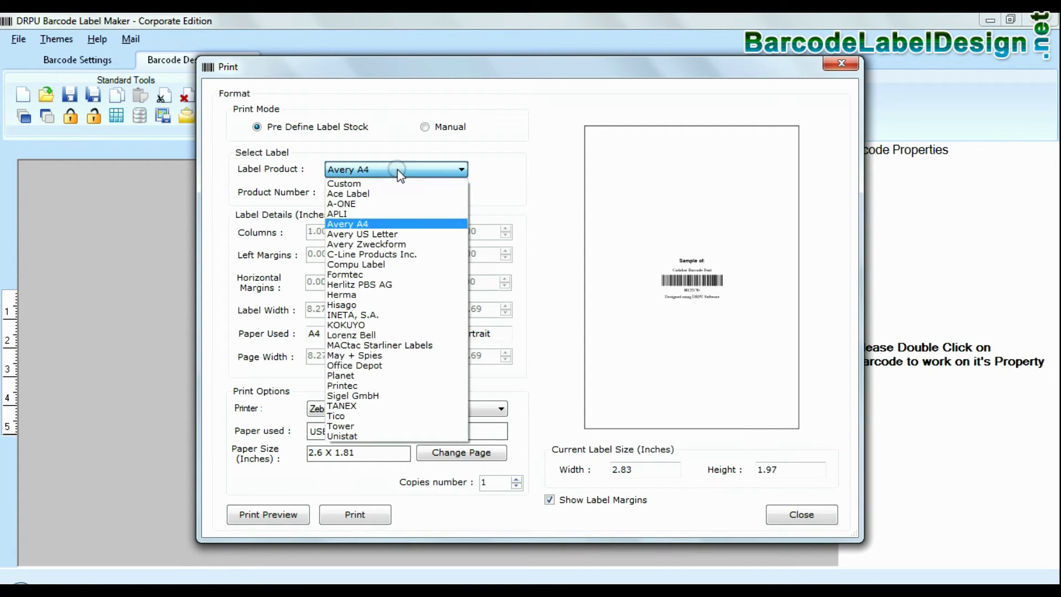
click(372, 274)
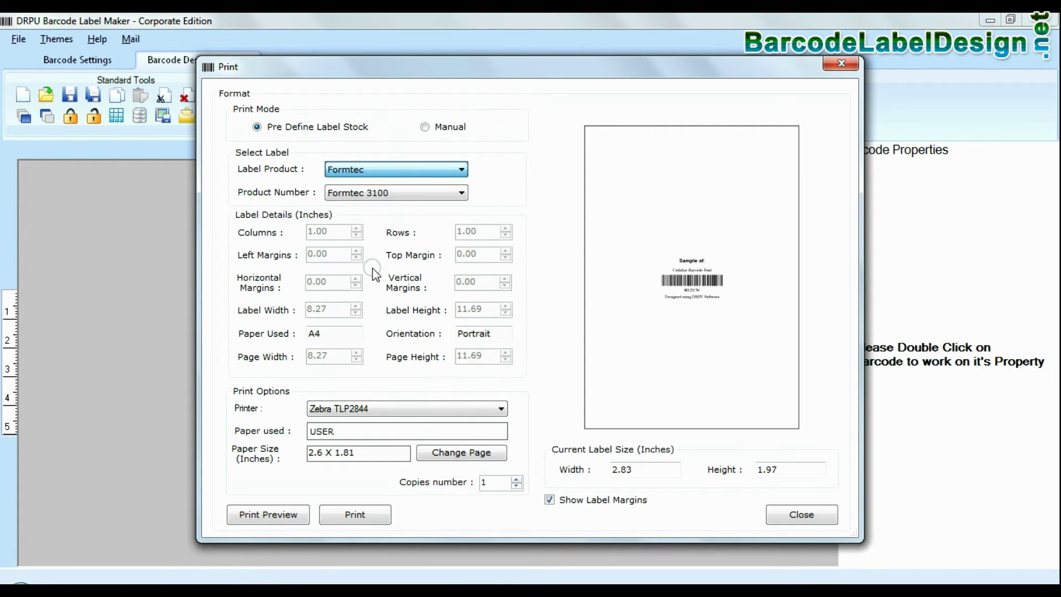
click(384, 193)
scroll(386, 431, down, 3)
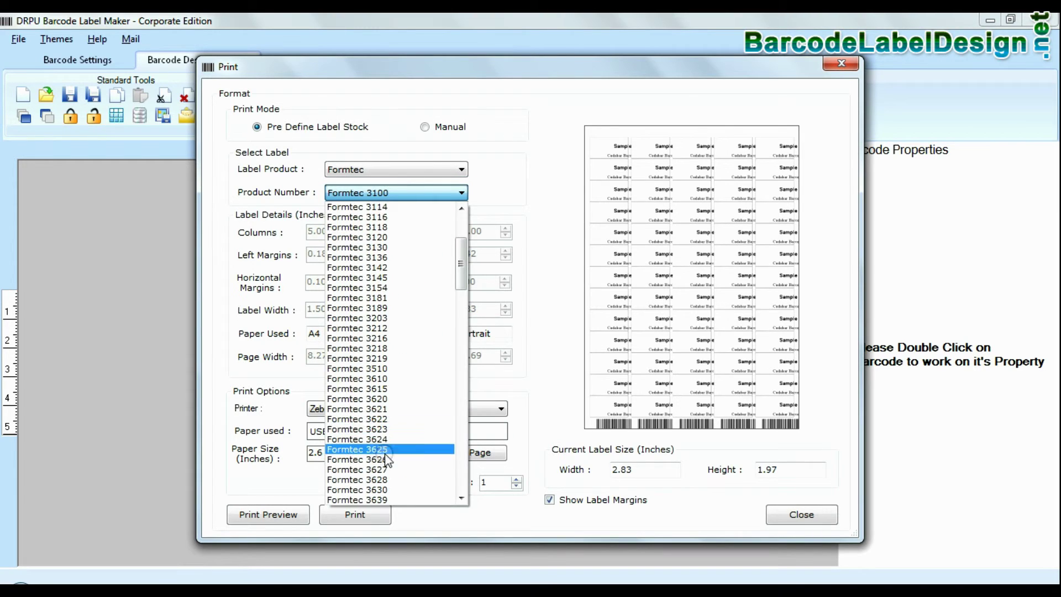
click(386, 459)
Try the Lorenz Bell LB8175-8 label sheet
click(400, 178)
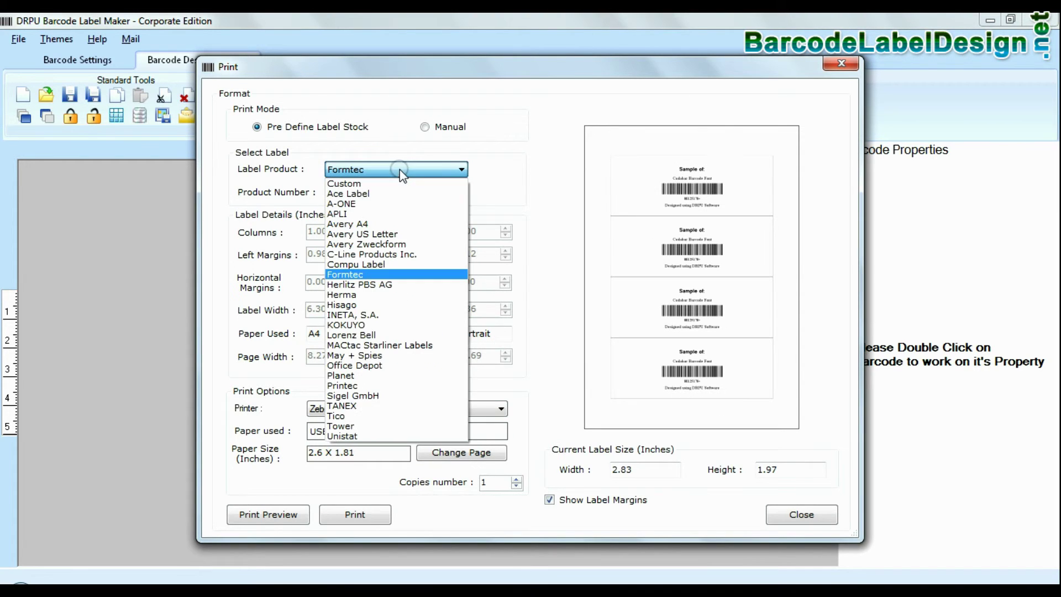
click(390, 333)
click(417, 194)
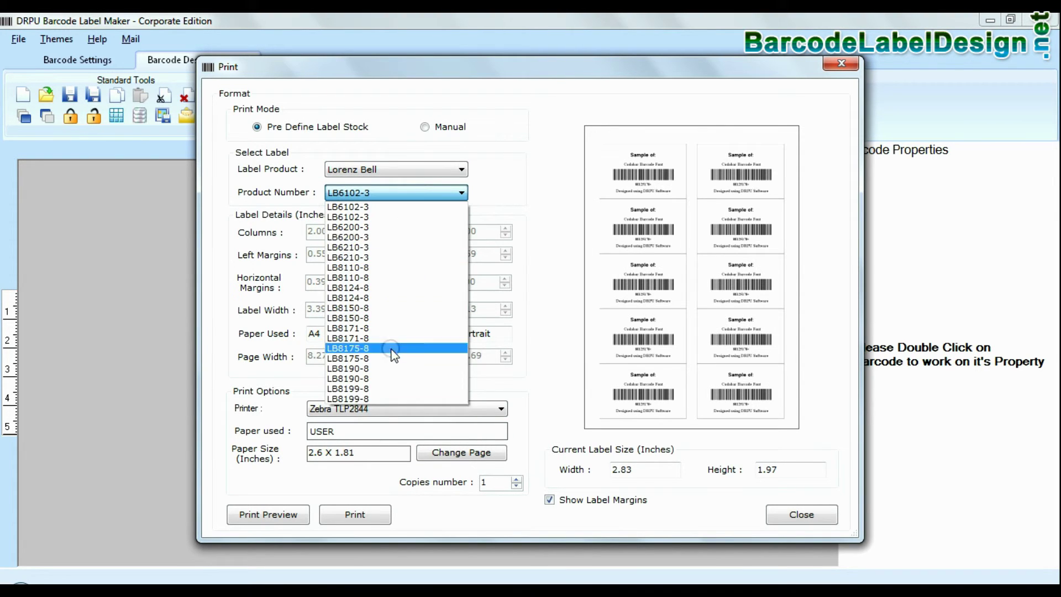
click(395, 336)
Use the Custom label product, adjust the top margin, and select HP LaserJet CP 1025
click(401, 172)
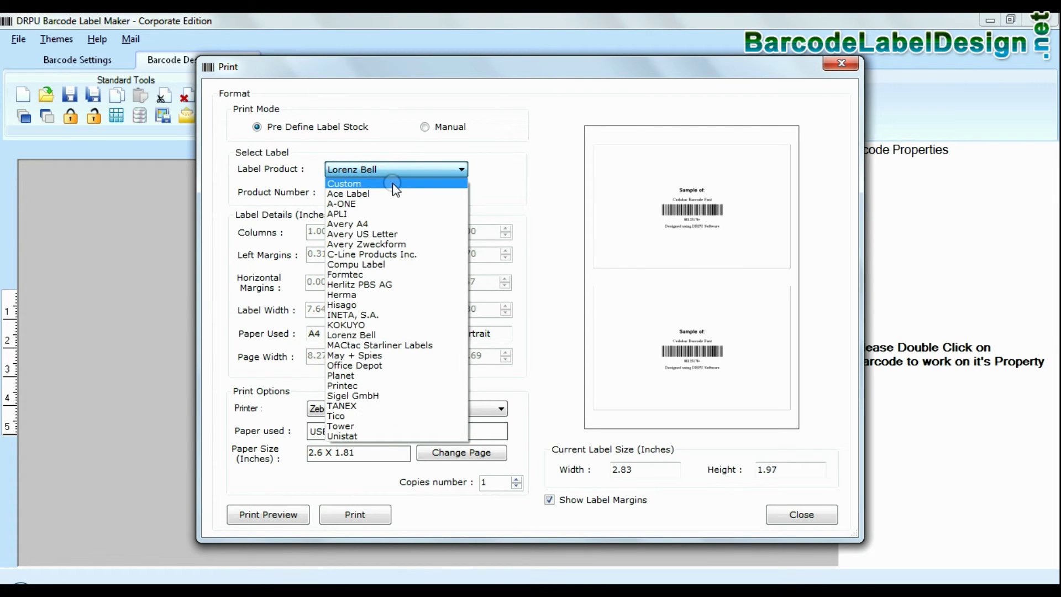
click(402, 182)
click(505, 258)
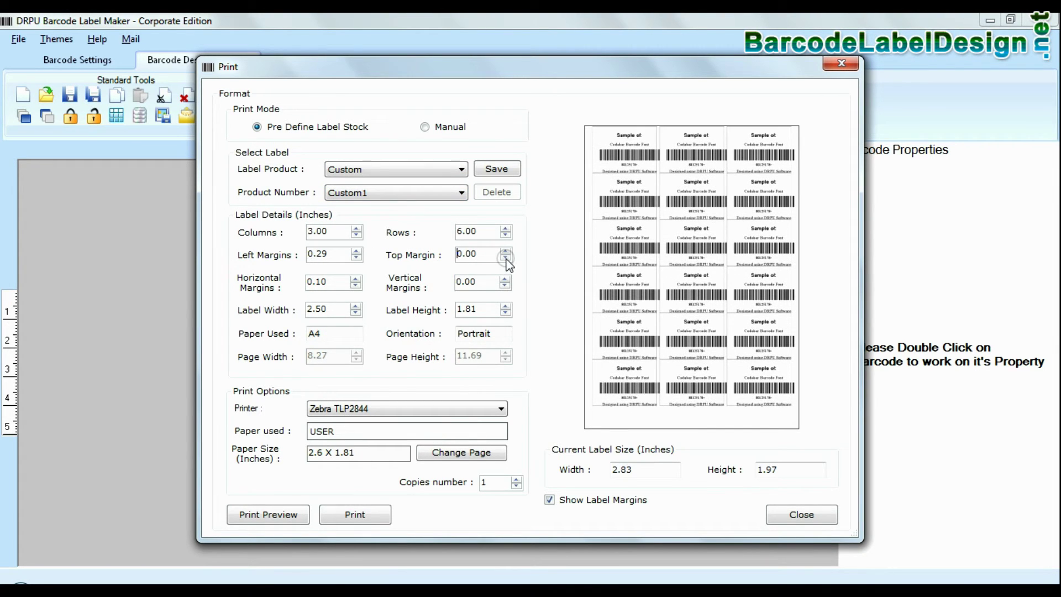
click(449, 406)
click(432, 443)
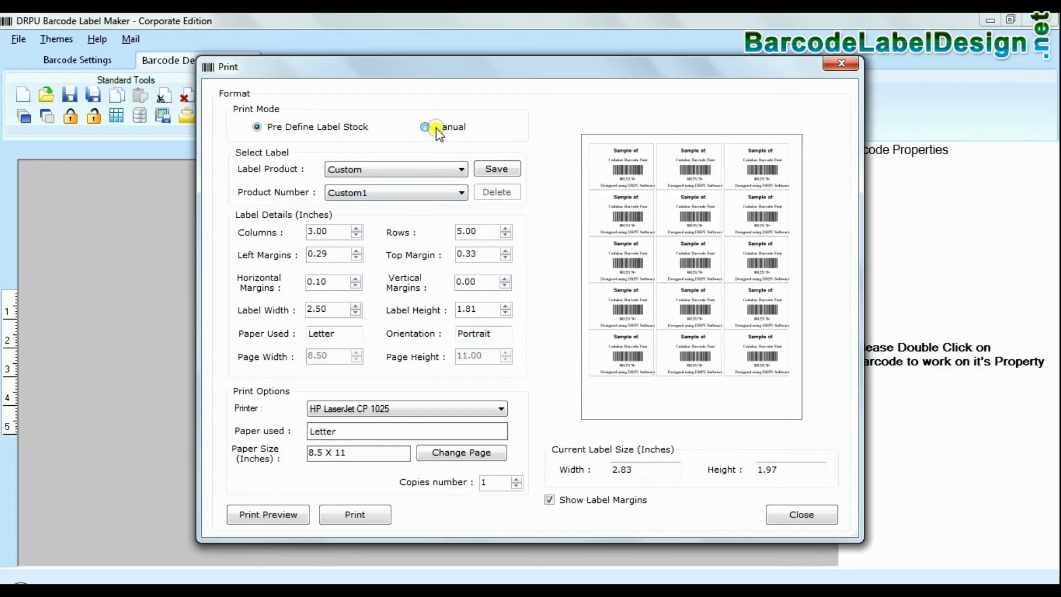
Switch to manual print mode and check the printer list for the Zebra TLP2844
click(435, 128)
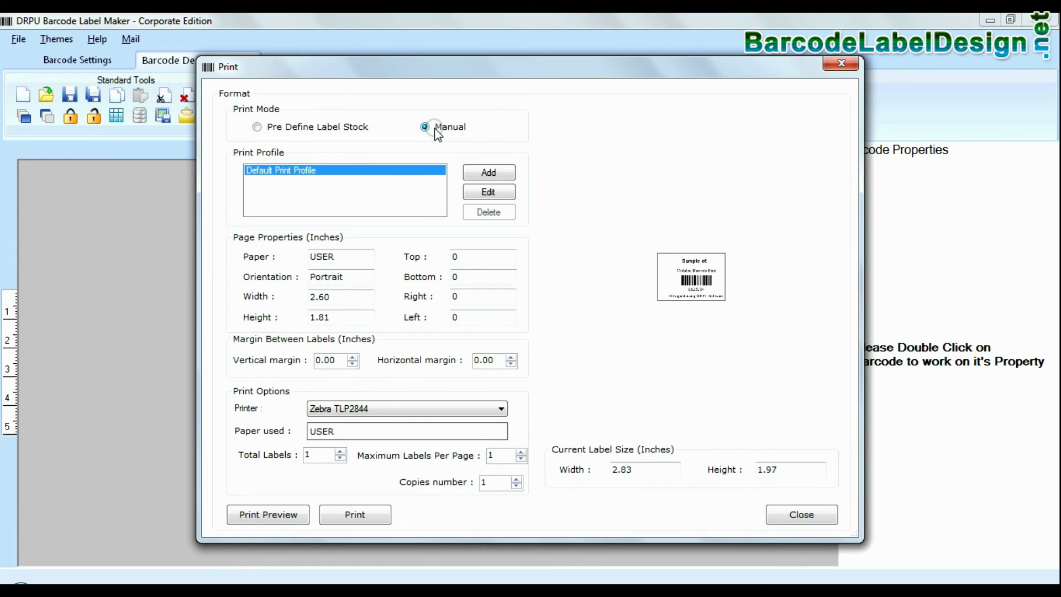
click(402, 413)
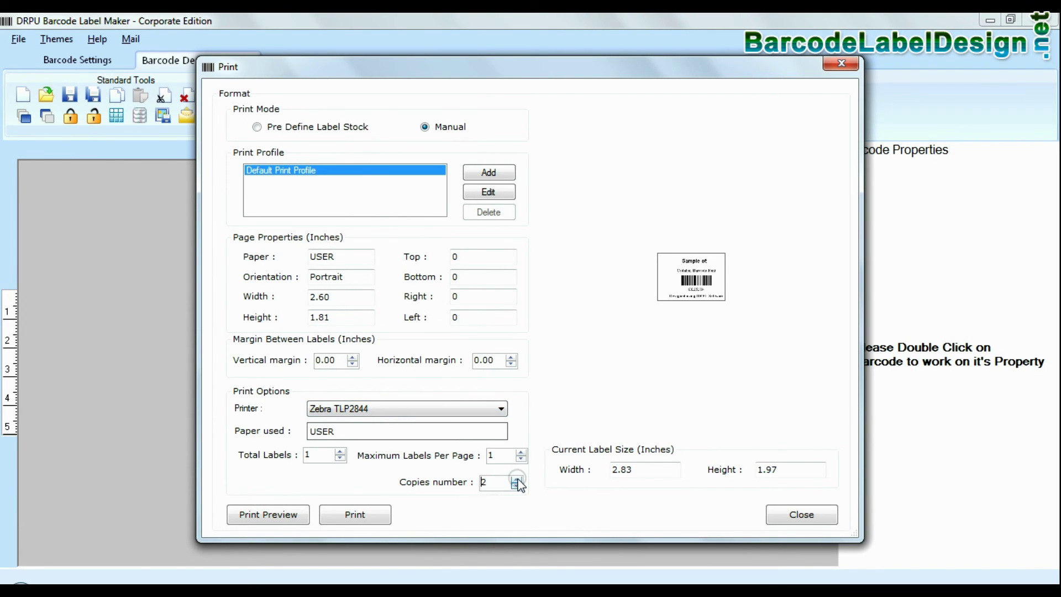